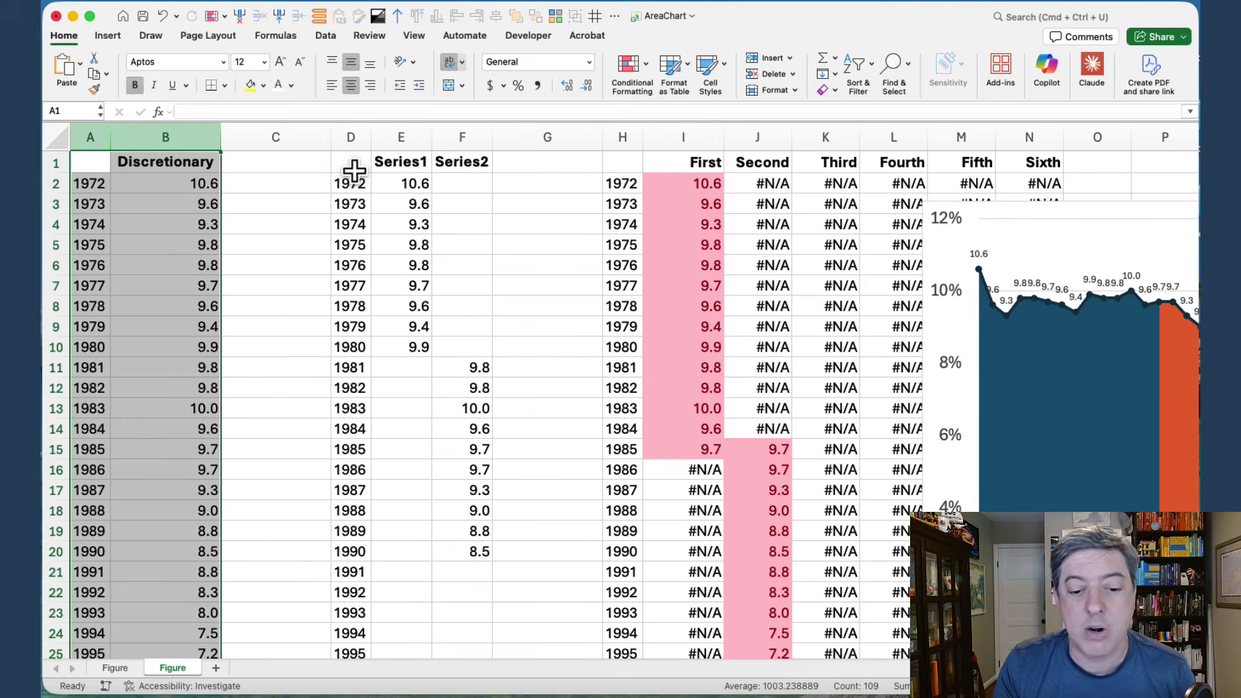
Insert a 2-D area chart from D1:F20 and move it just to the side of the Series1 and Series2 data
left_click_drag(354, 169, 485, 552)
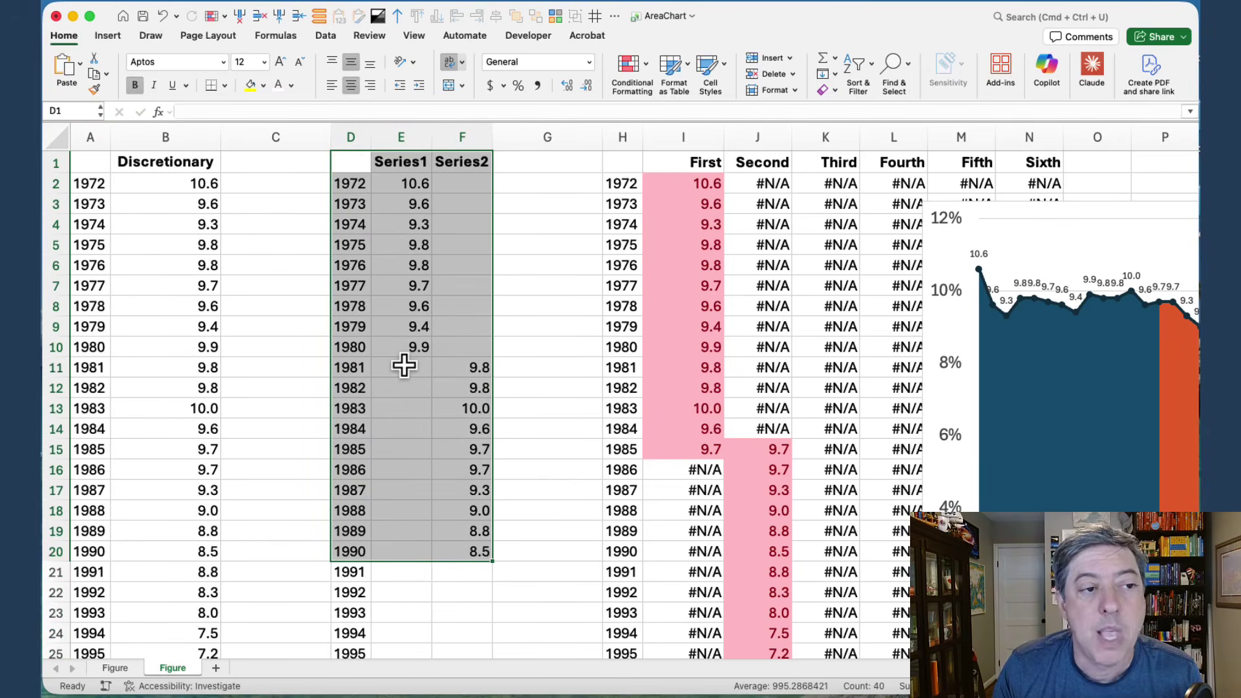
left_click(102, 33)
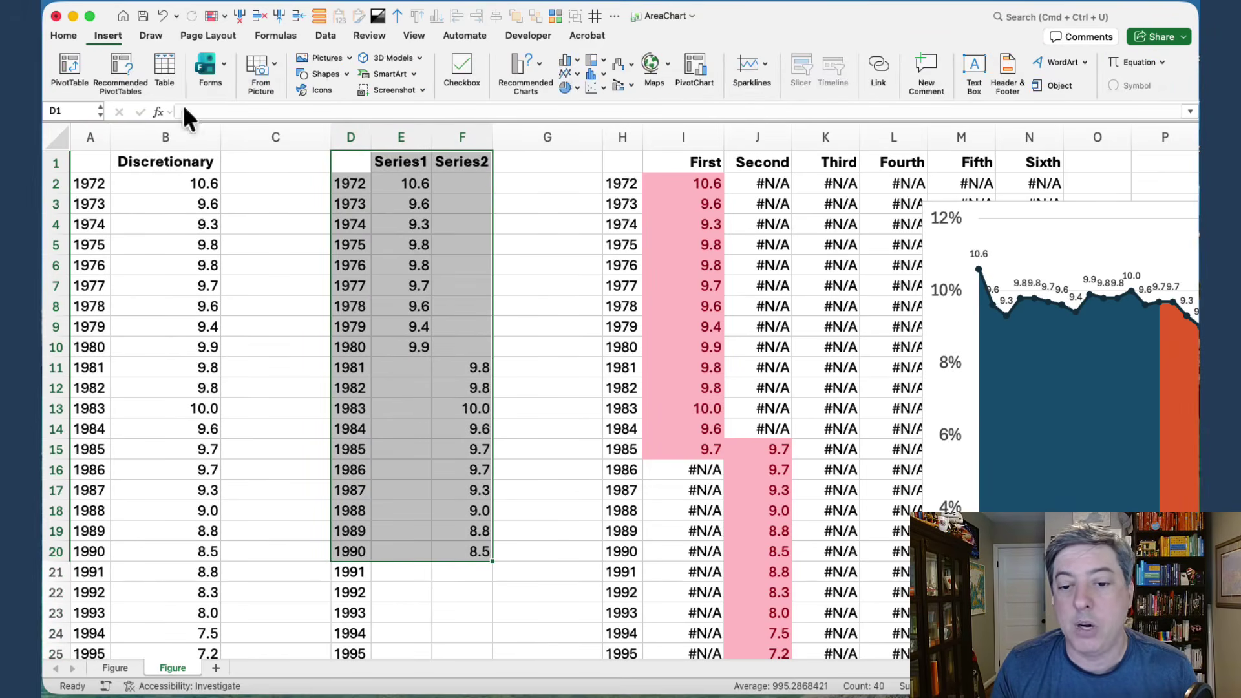
left_click(569, 73)
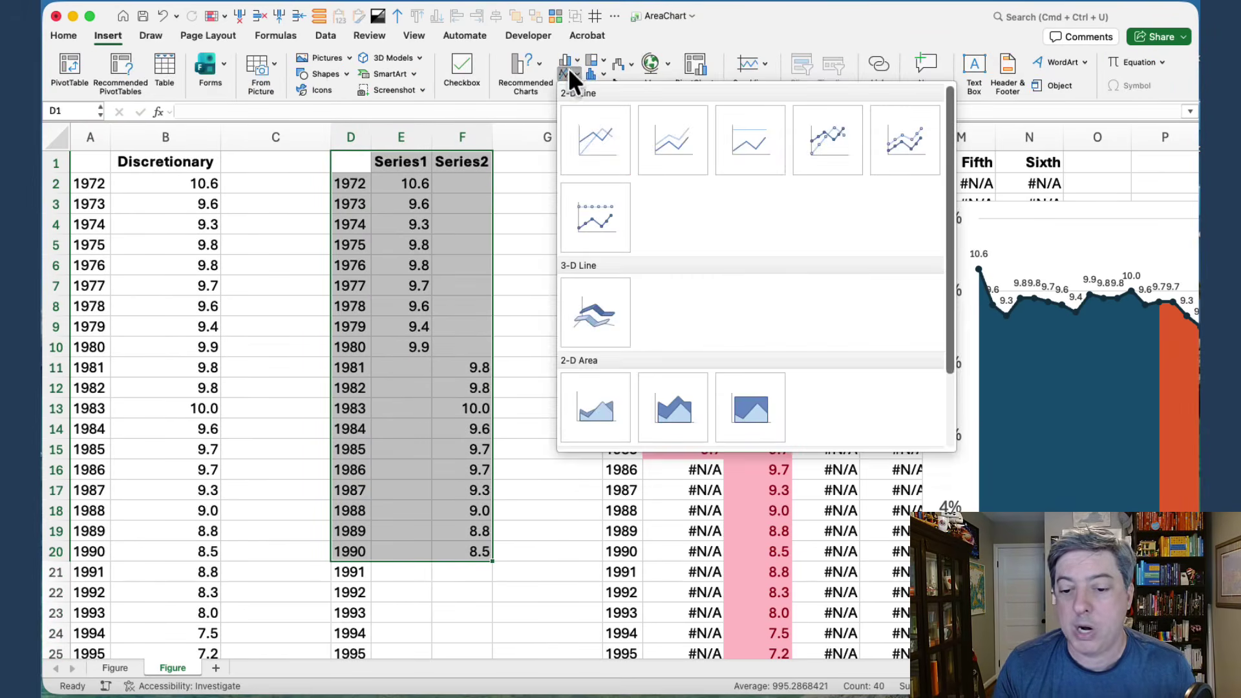
left_click(612, 395)
left_click_drag(568, 265, 680, 216)
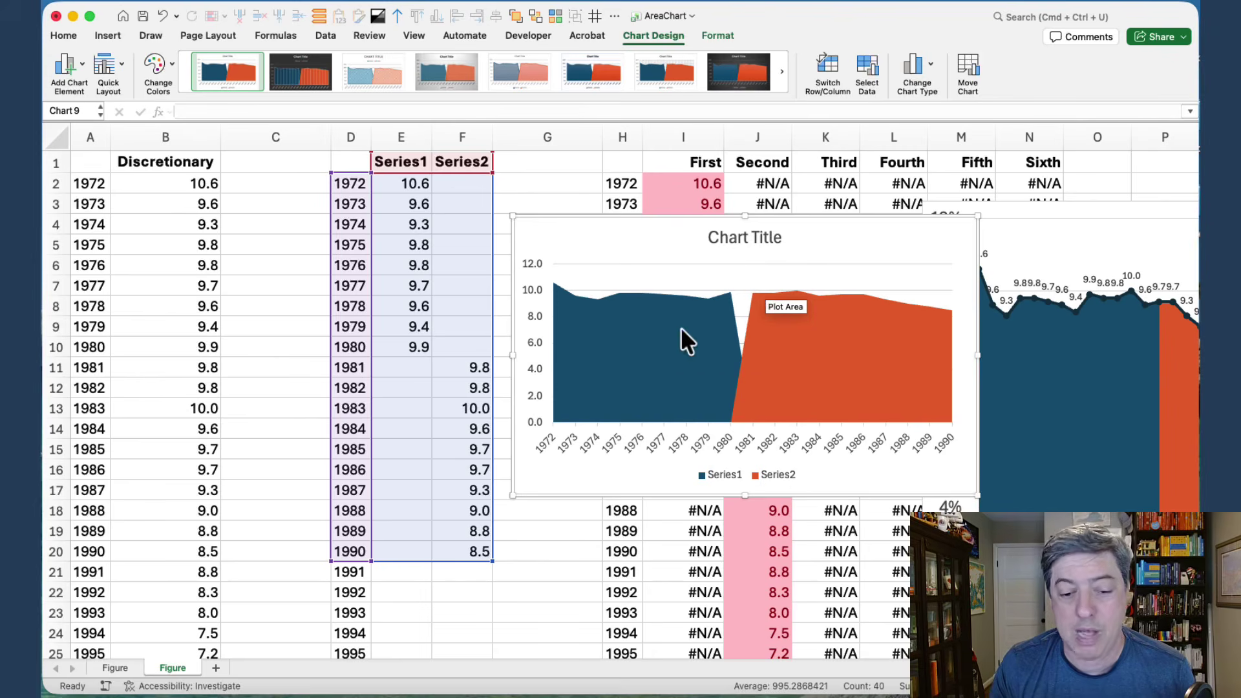
Copy the 1981 value 9.8 from F11 into E11 so both series share that year
left_click(403, 369)
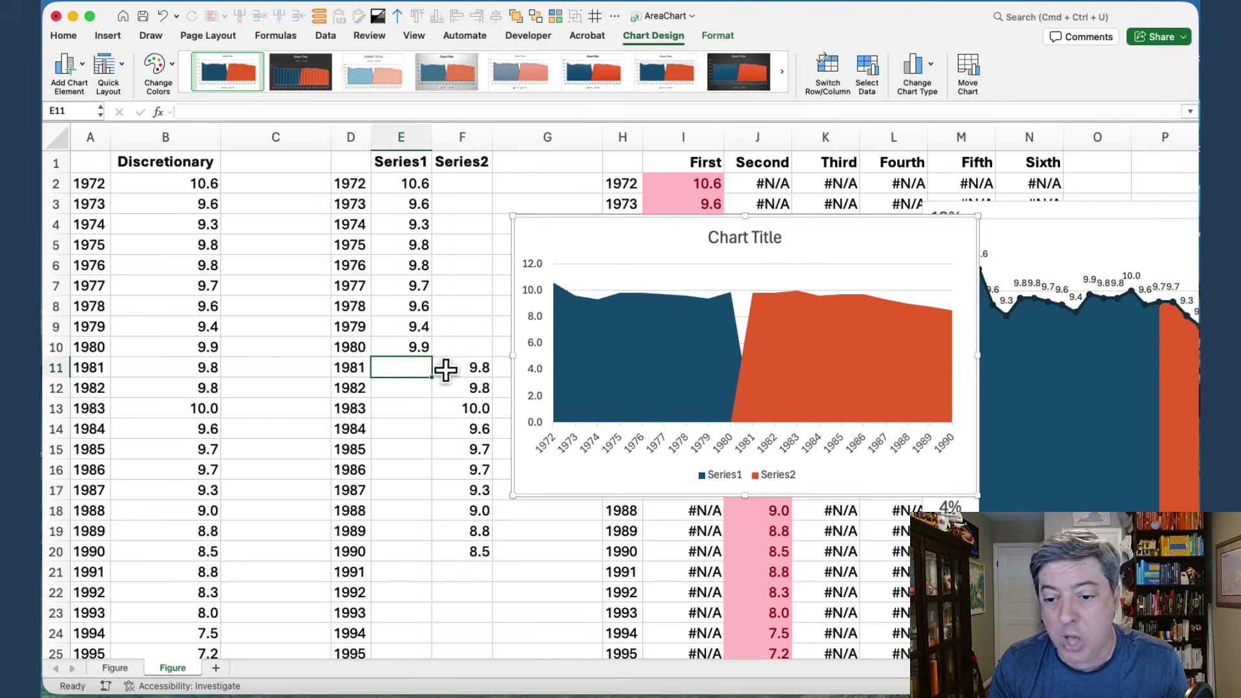
left_click(452, 367)
key("super+c")
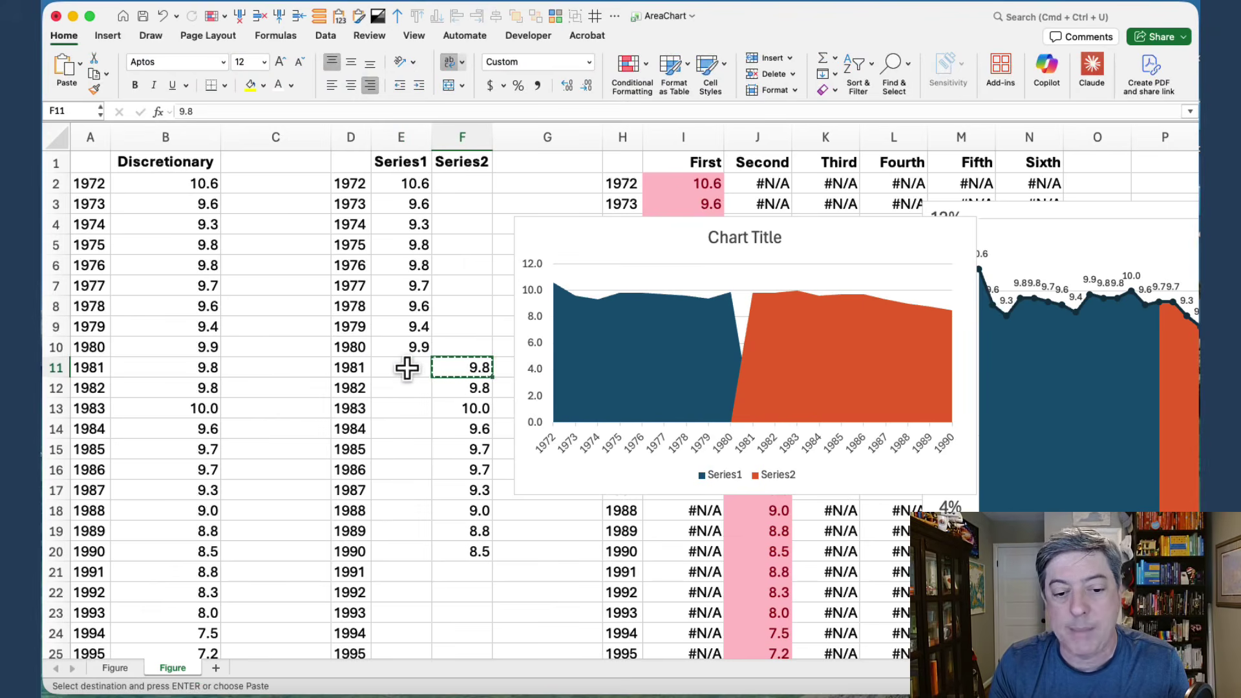
left_click(400, 368)
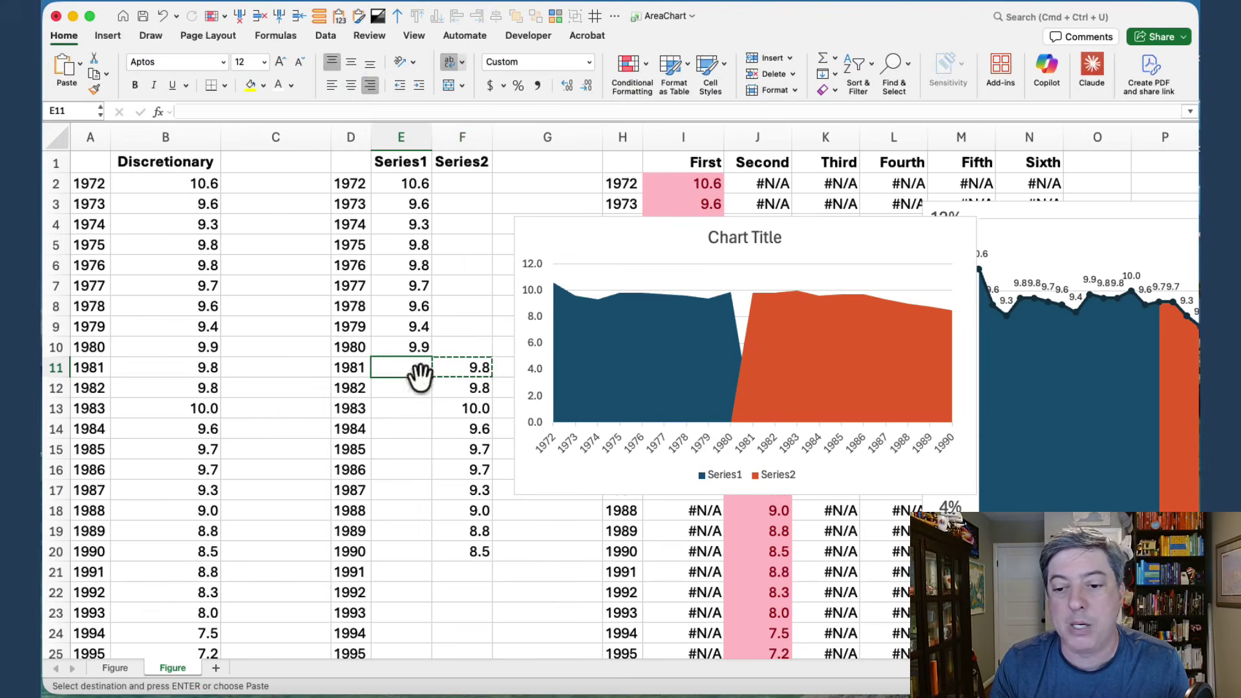
key("super+v")
left_click(456, 327)
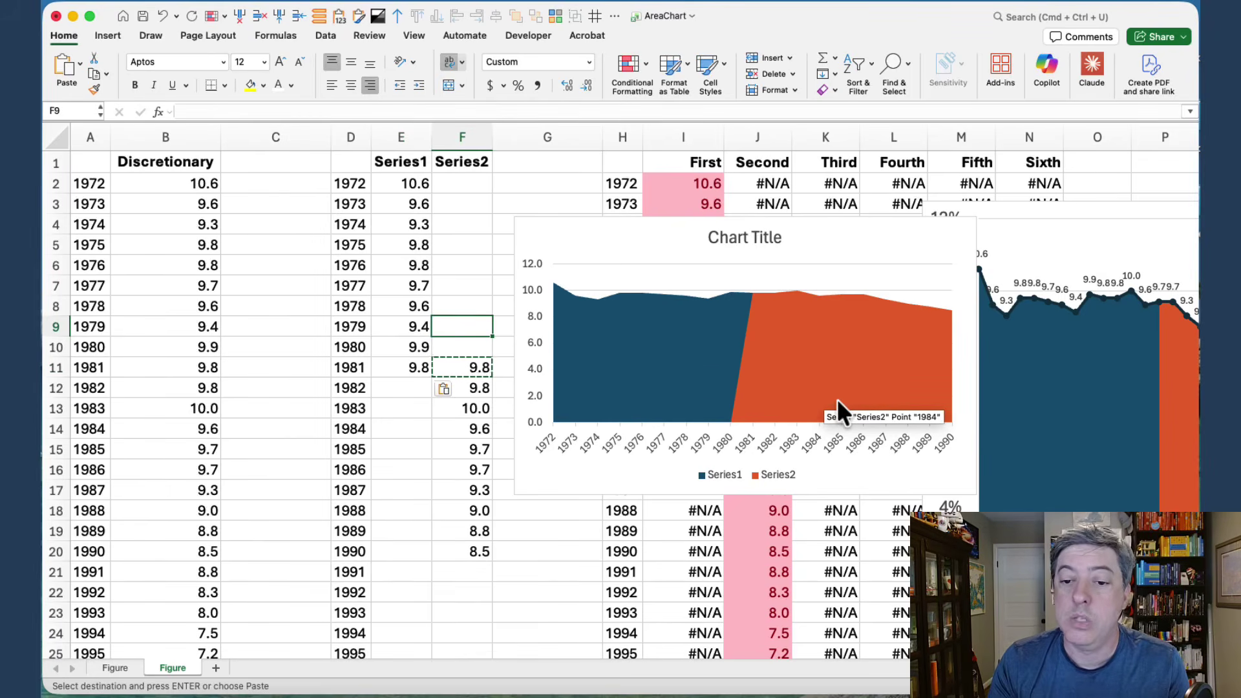
Replace the area chart with a line chart with markers built from D1:F20, shifted slightly off the data columns
left_click(633, 234)
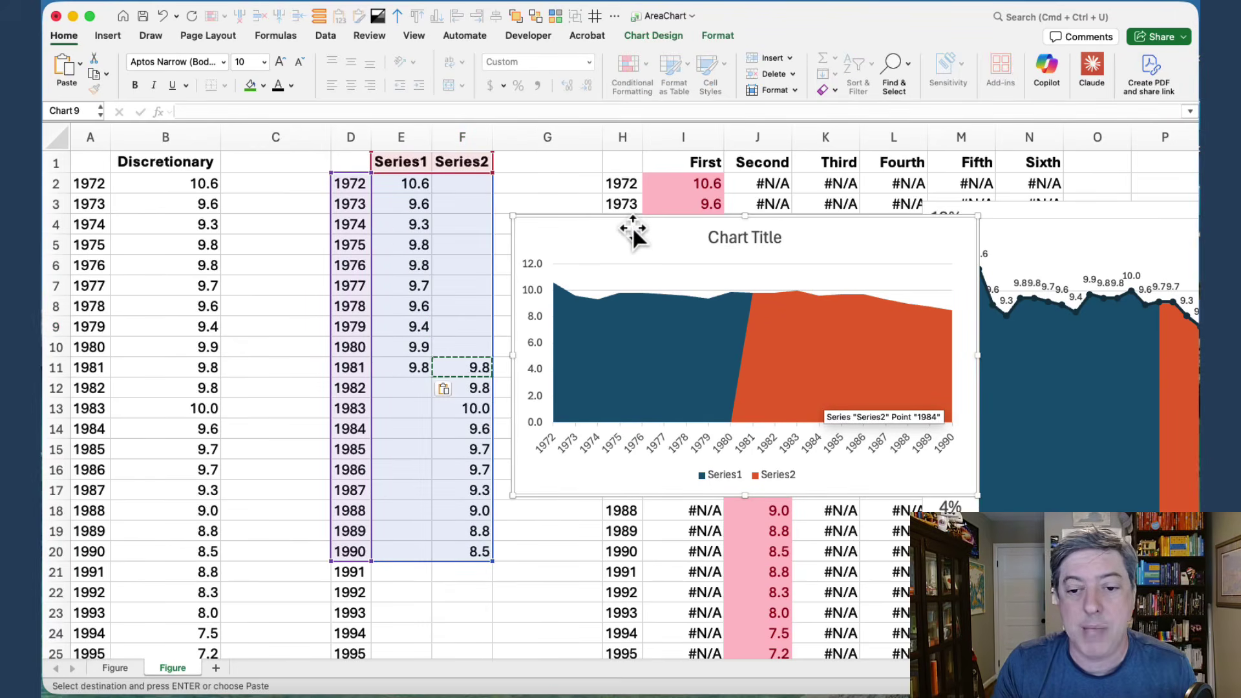
key("Delete")
left_click_drag(352, 161, 463, 560)
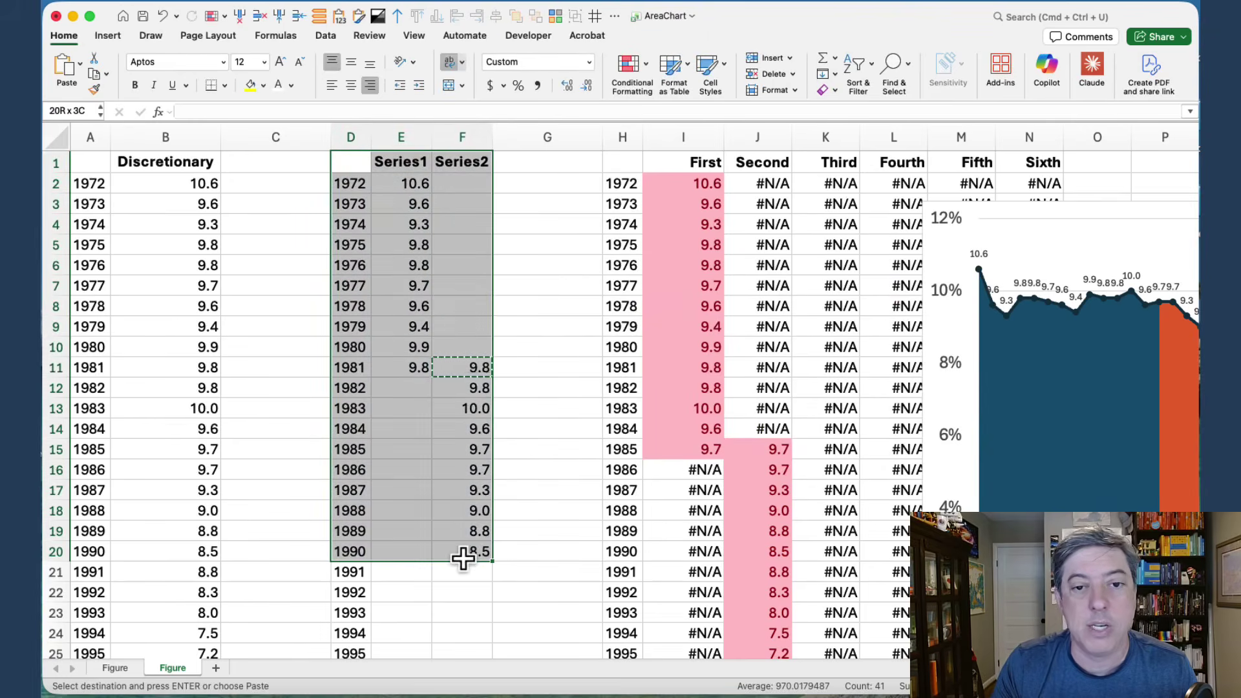
left_click(110, 34)
left_click(563, 62)
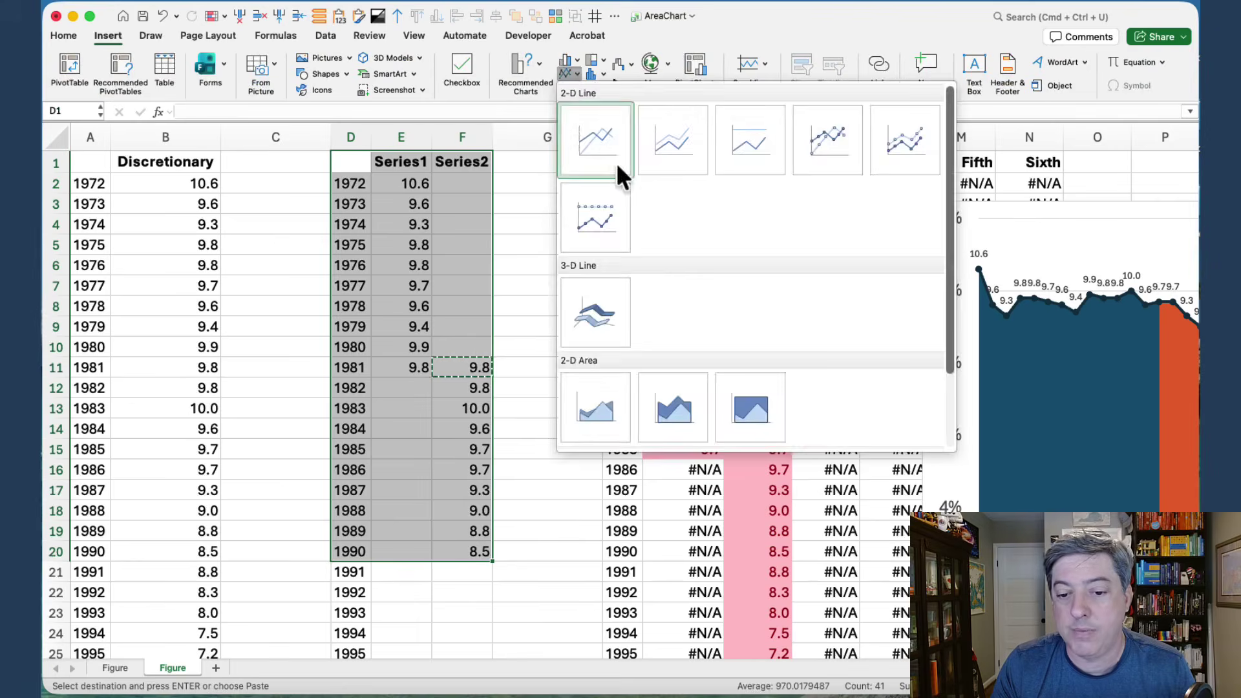
left_click(828, 138)
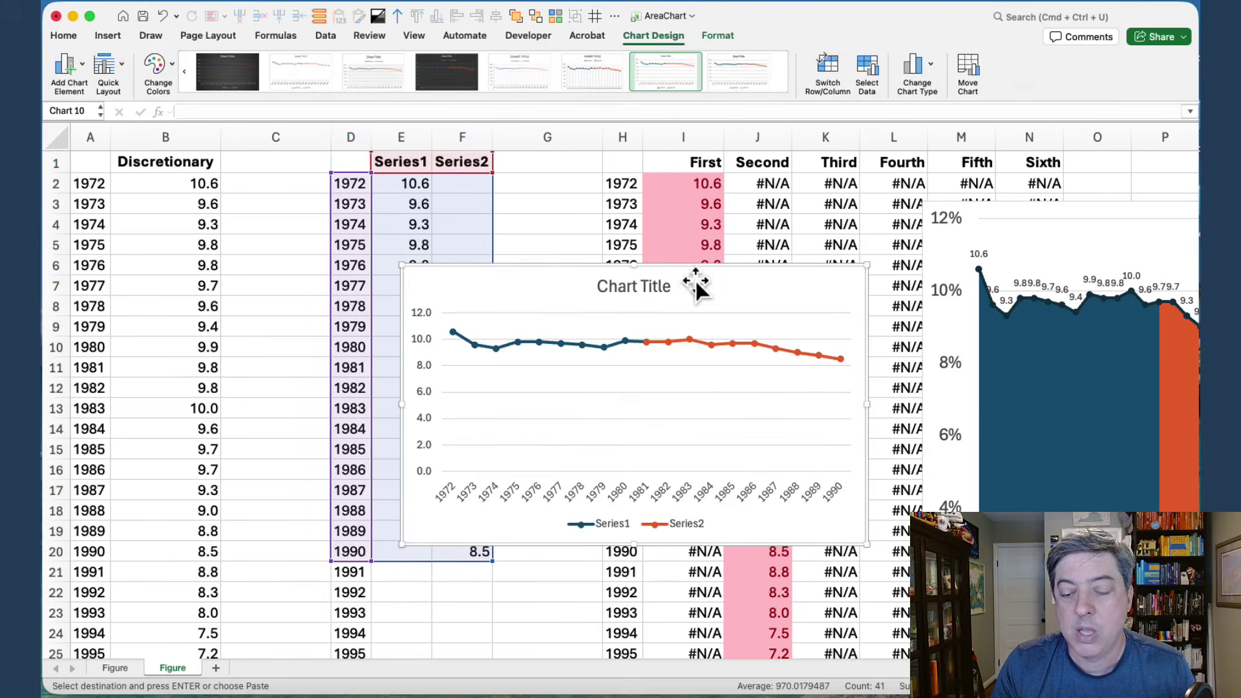
left_click(568, 343)
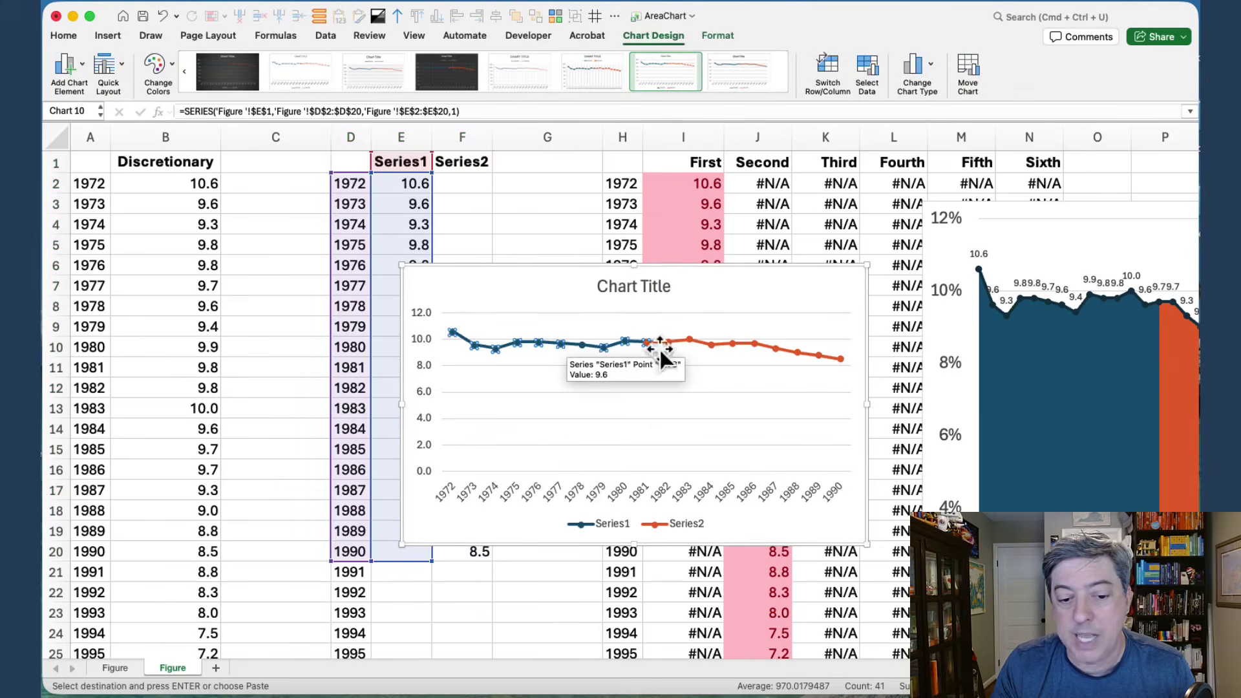
left_click_drag(568, 269, 644, 262)
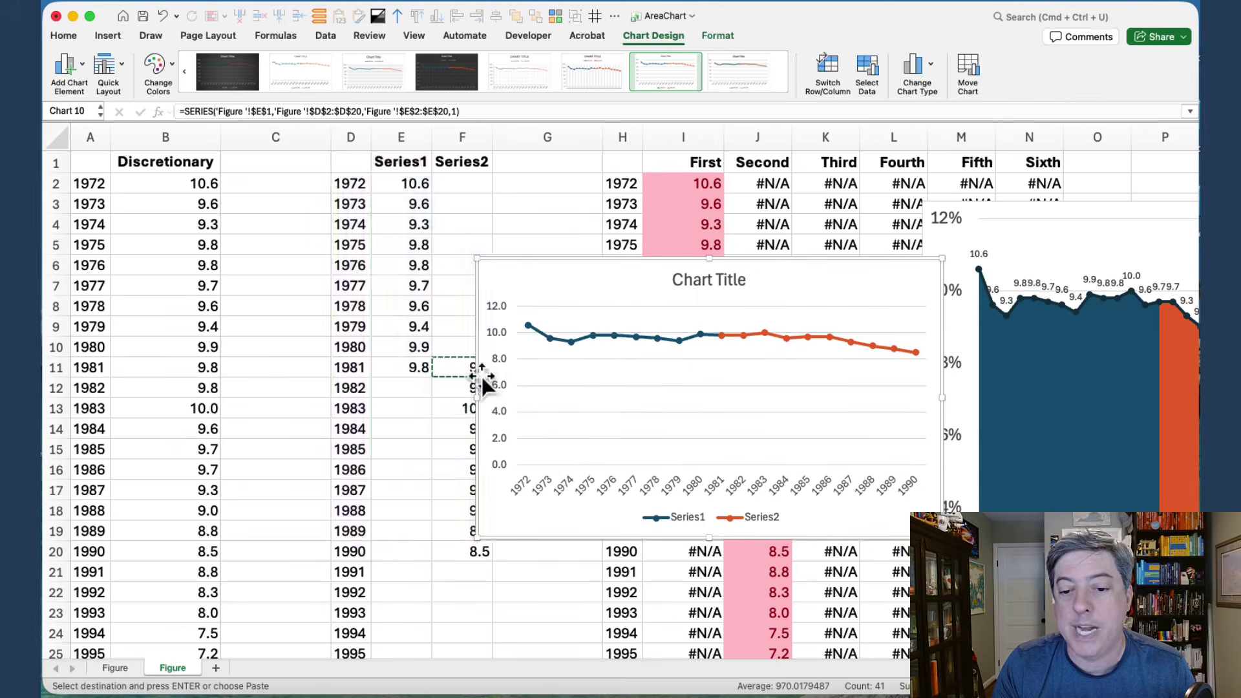
Change the chart type of Series1 alone to 2-D area
left_click(548, 341)
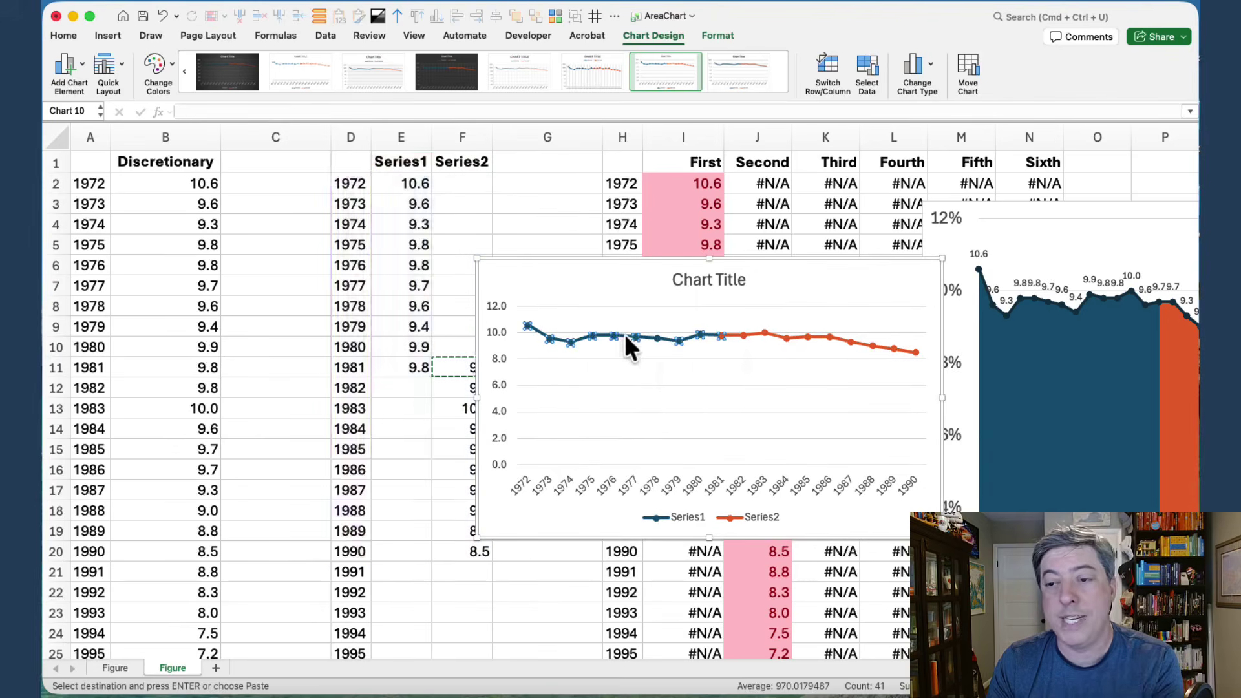
left_click(916, 81)
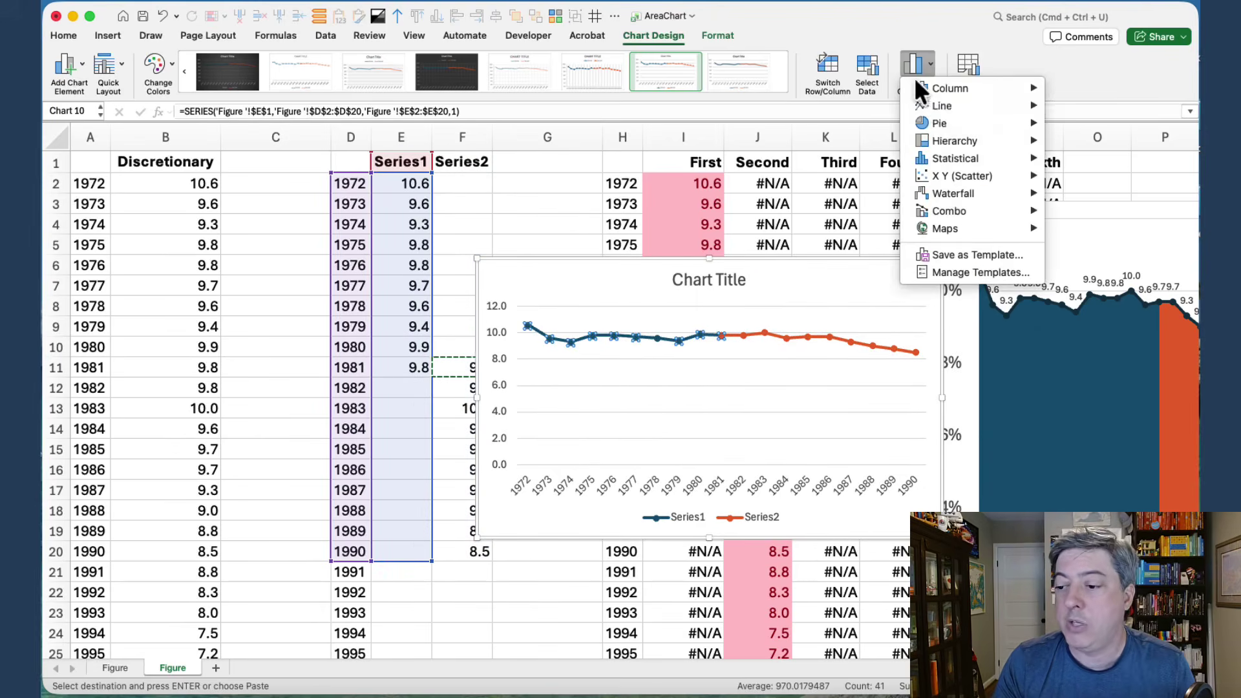
mouse_move(938, 105)
left_click(1084, 424)
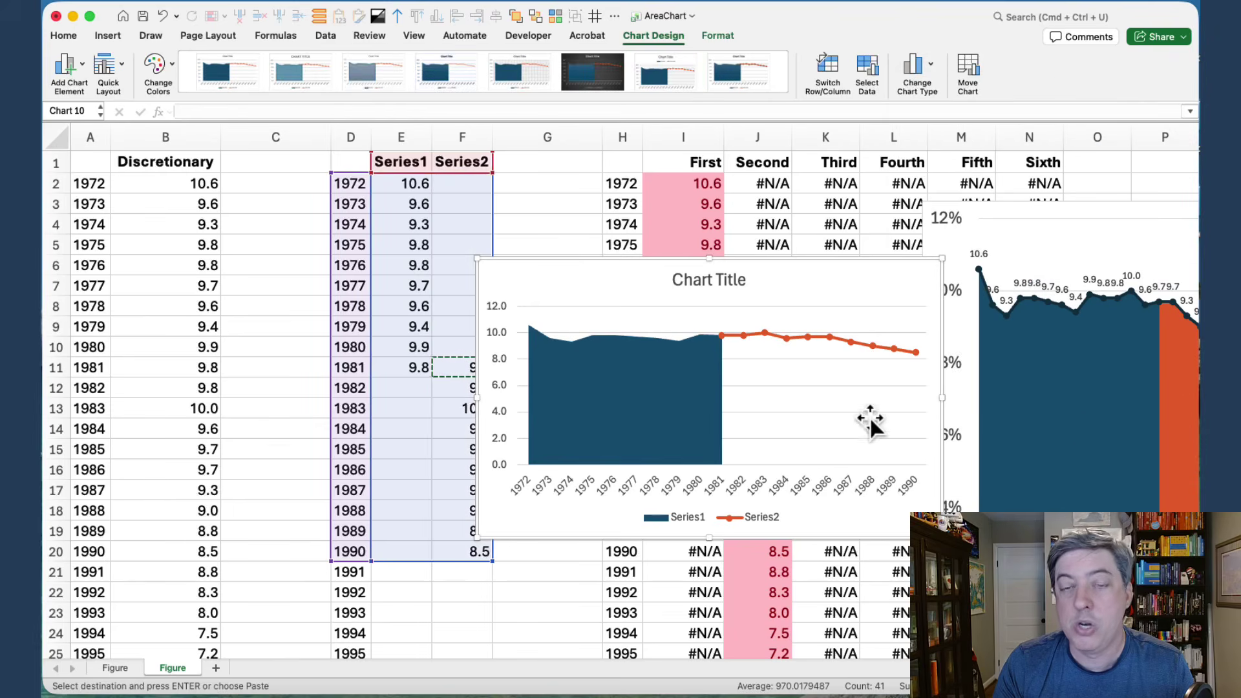
Change Series2 to a 2-D area as well and move the chart below the visible data in columns A to F
left_click(752, 336)
left_click(914, 65)
mouse_move(942, 106)
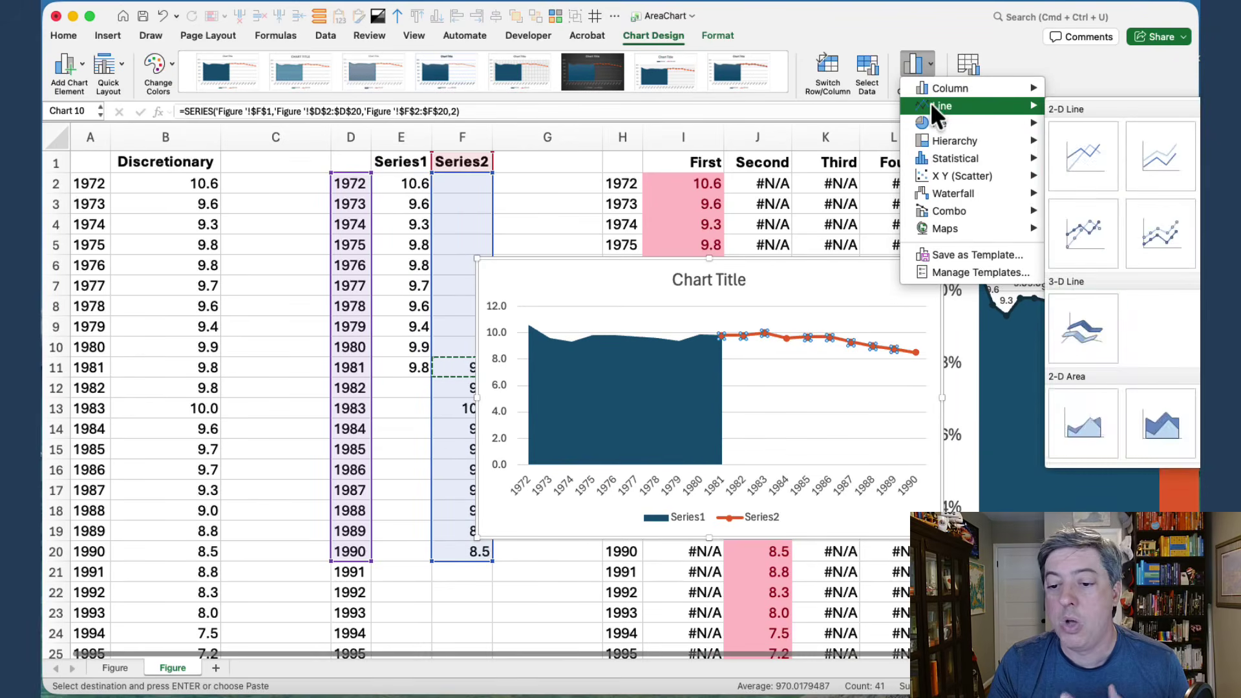
left_click(1089, 409)
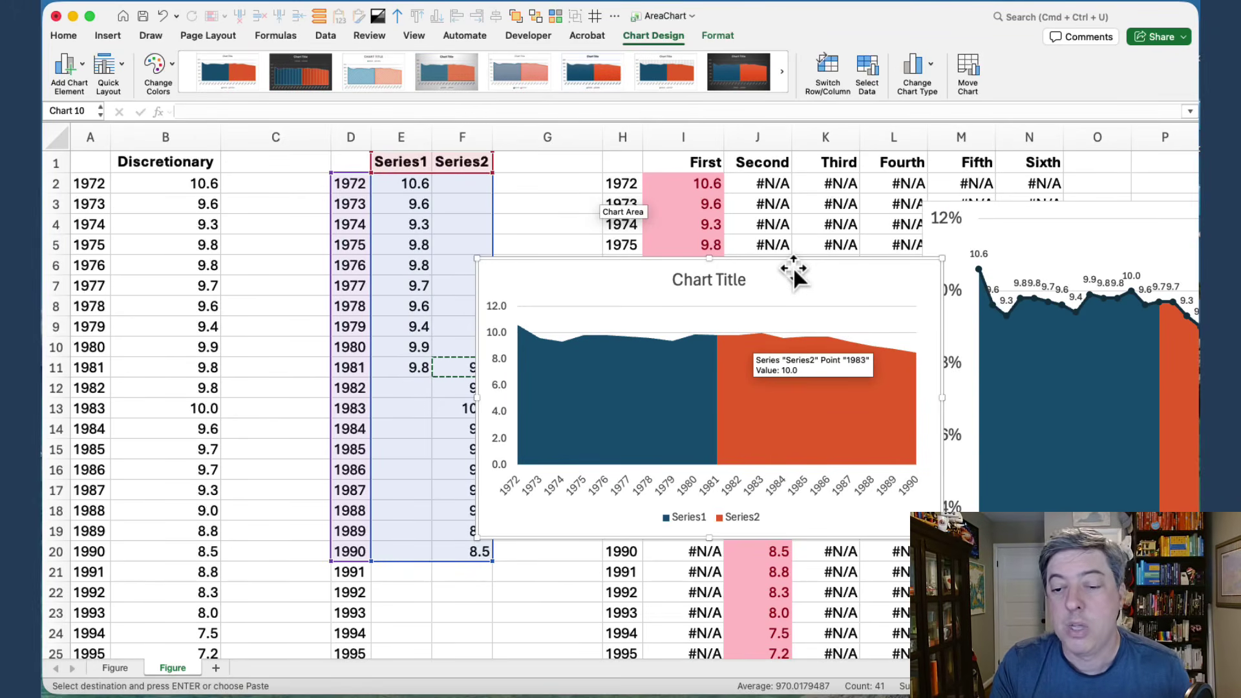
left_click_drag(794, 271, 388, 549)
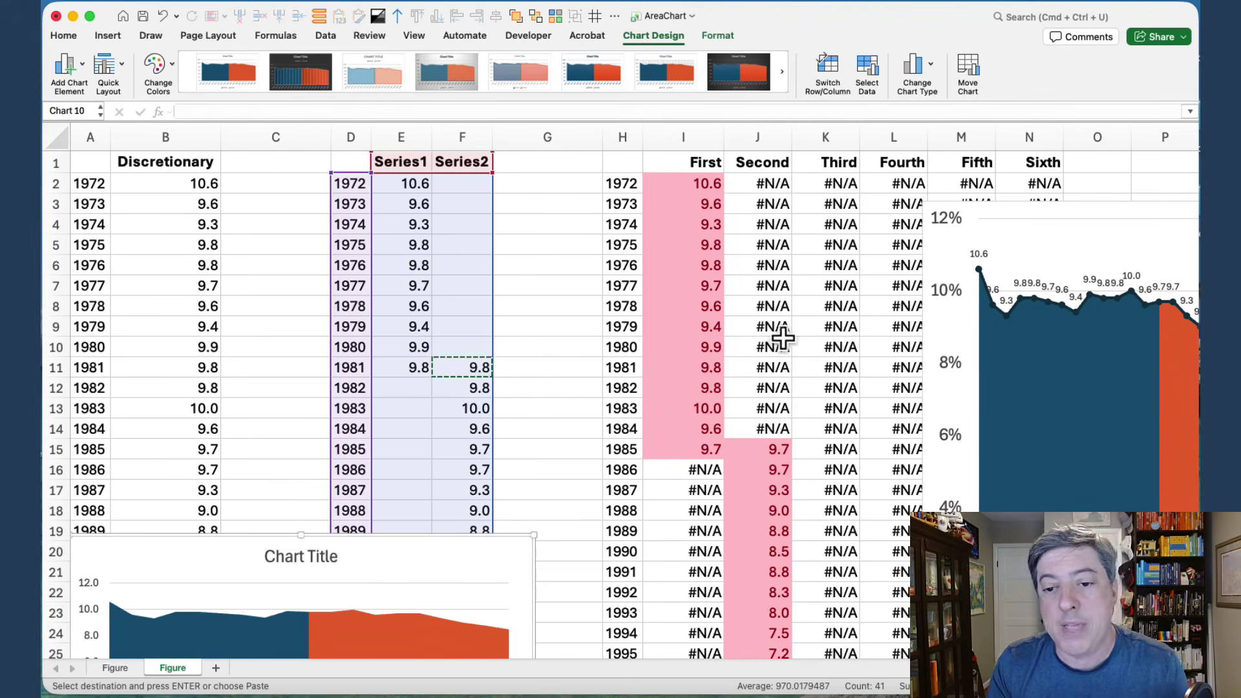
Examine the IF formula with NA() in the First column, at cells I2 and I16
left_click(699, 186)
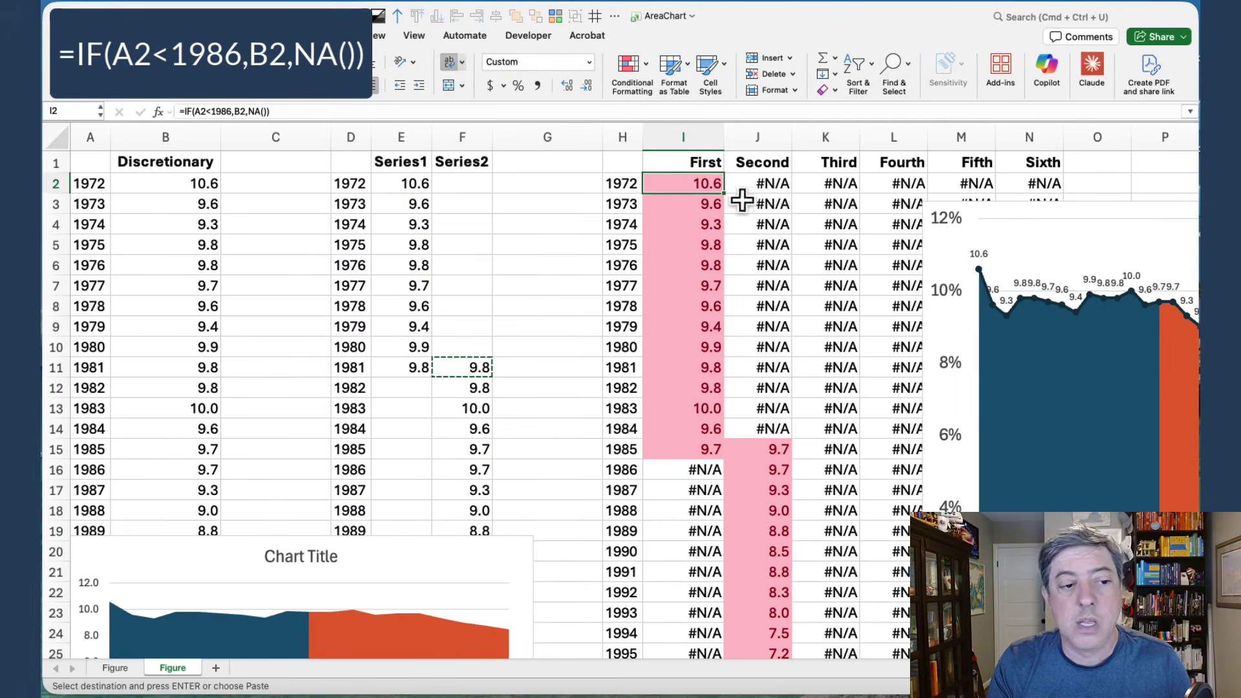
left_click(540, 111)
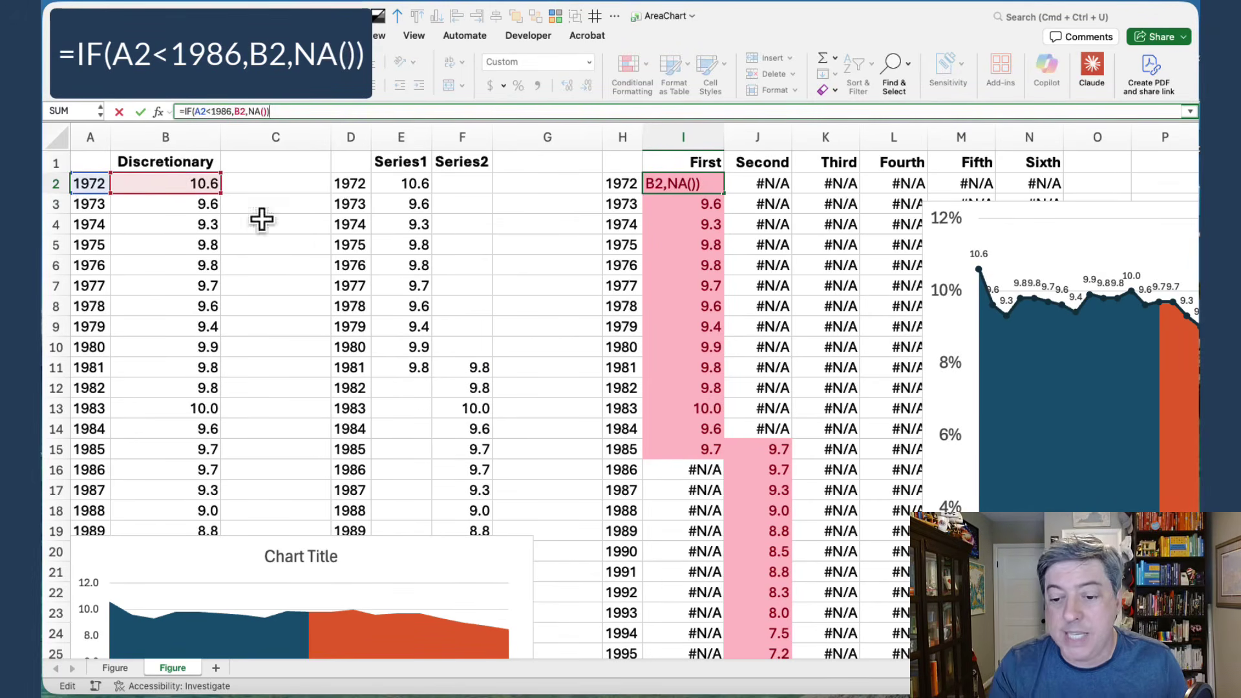
key("Return")
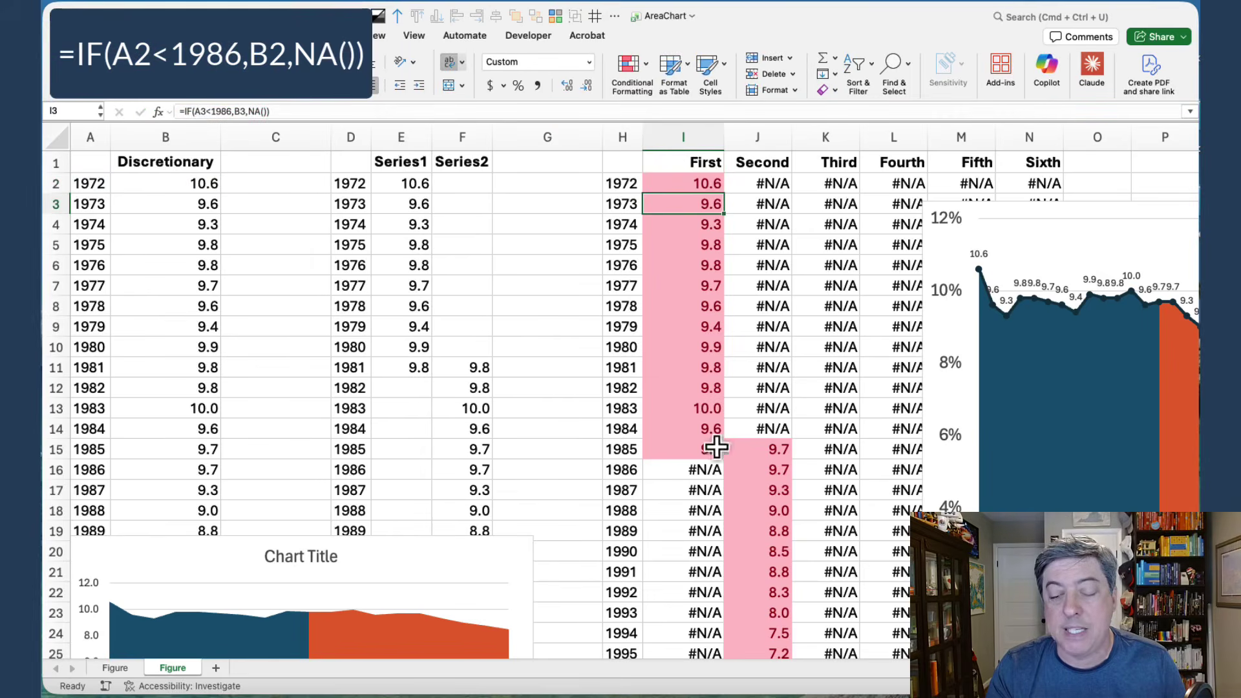
left_click(686, 470)
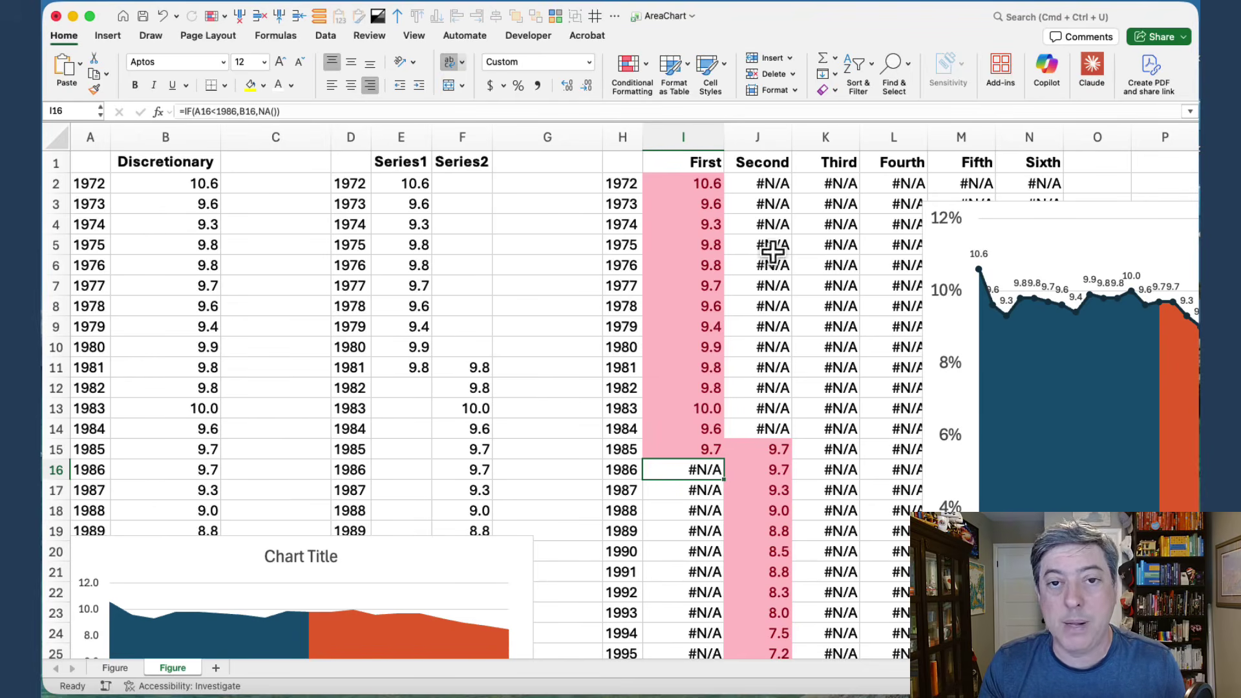
Examine the IF/AND formulas in J2 and K2 and the range J15:J31 that the Second series covers
left_click(758, 185)
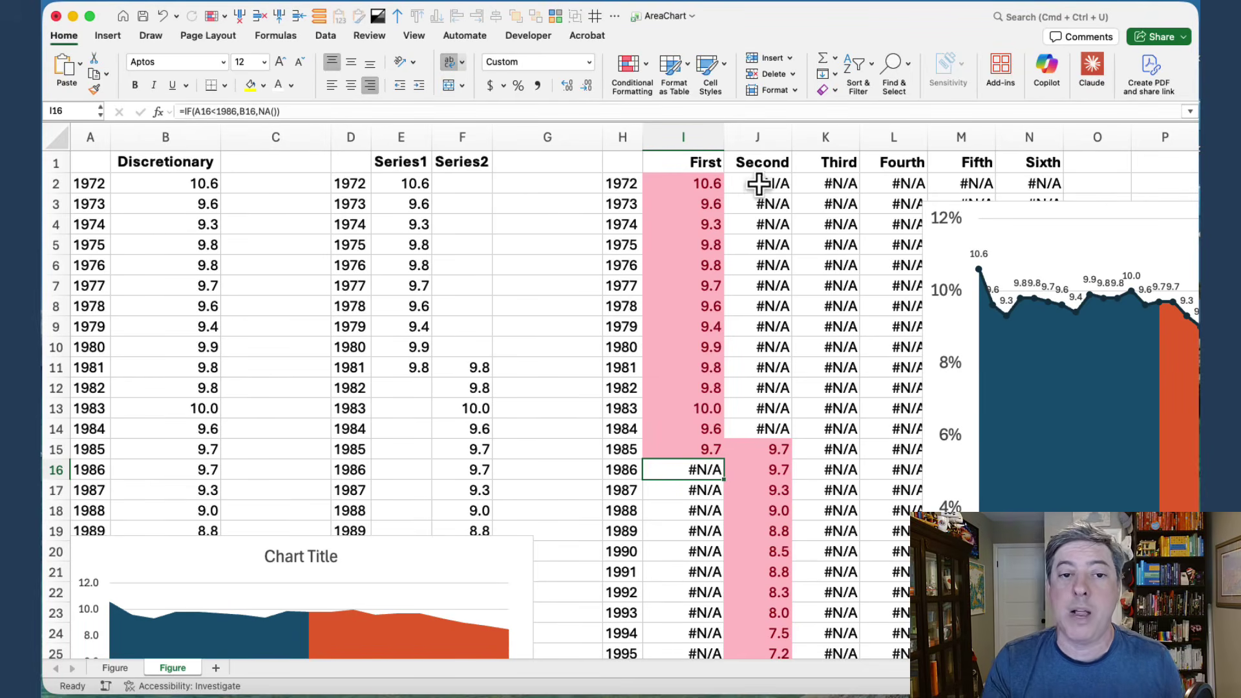
left_click(438, 111)
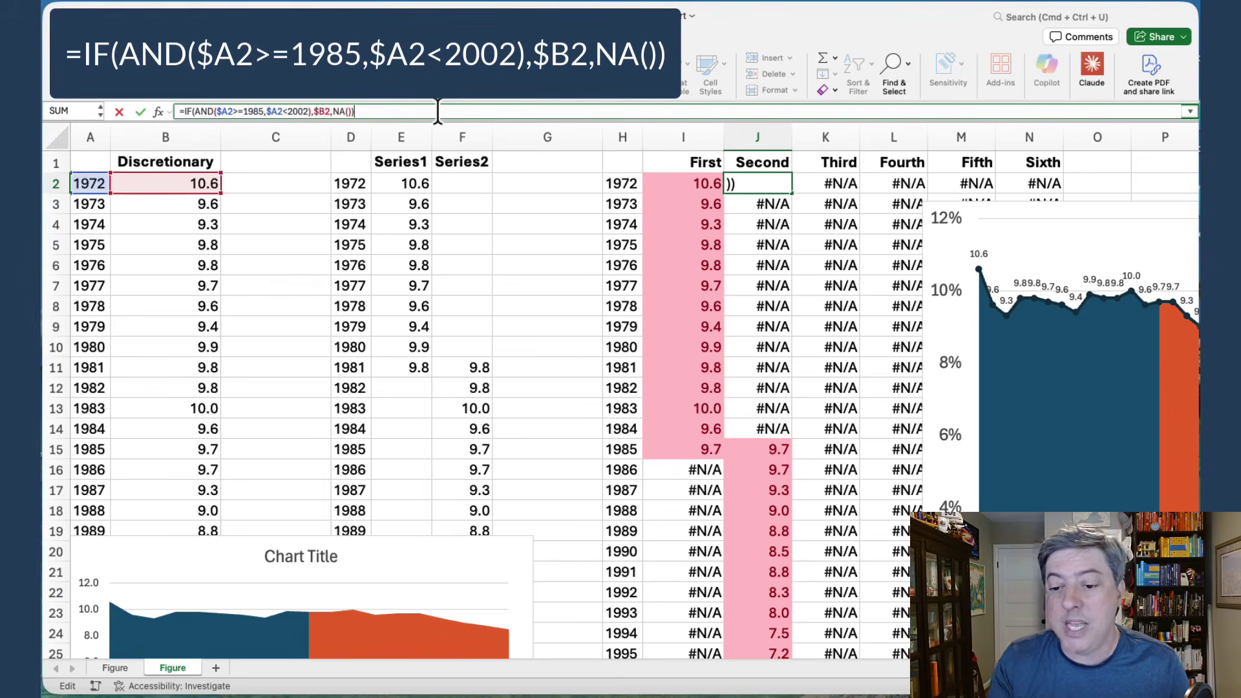
key("Return")
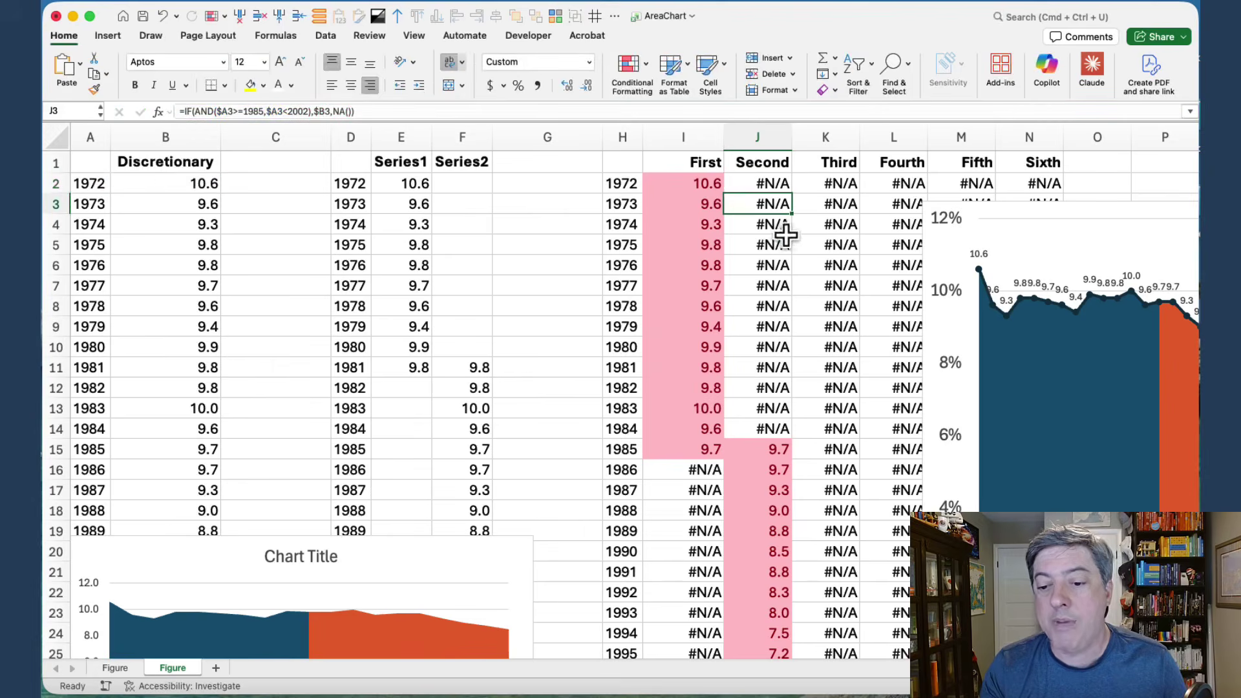
scroll(786, 235, "down", 5)
left_click_drag(773, 308, 759, 637)
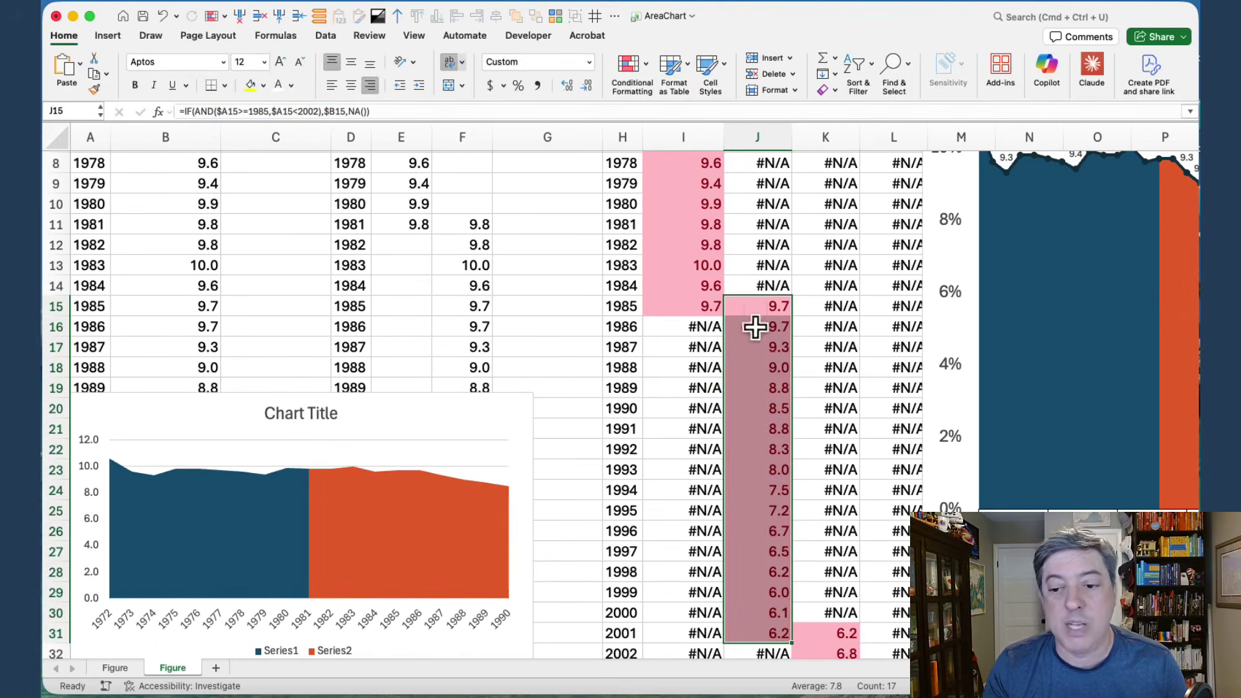
scroll(834, 452, "up", 5)
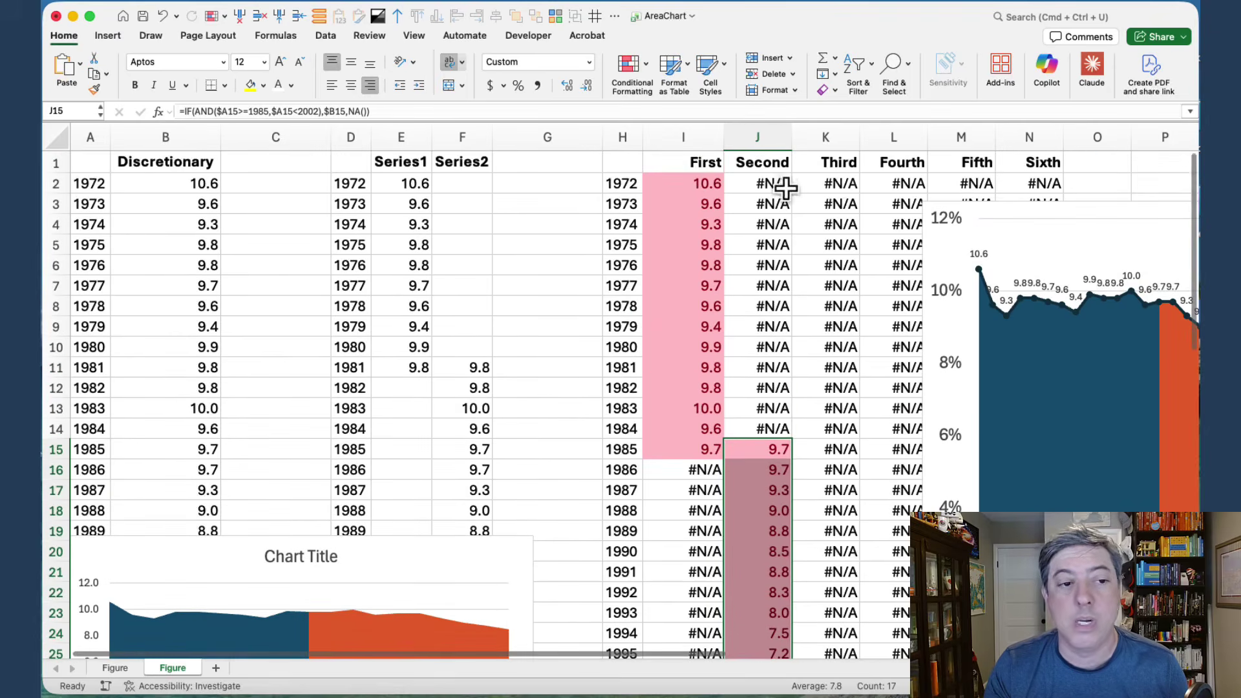
left_click(821, 187)
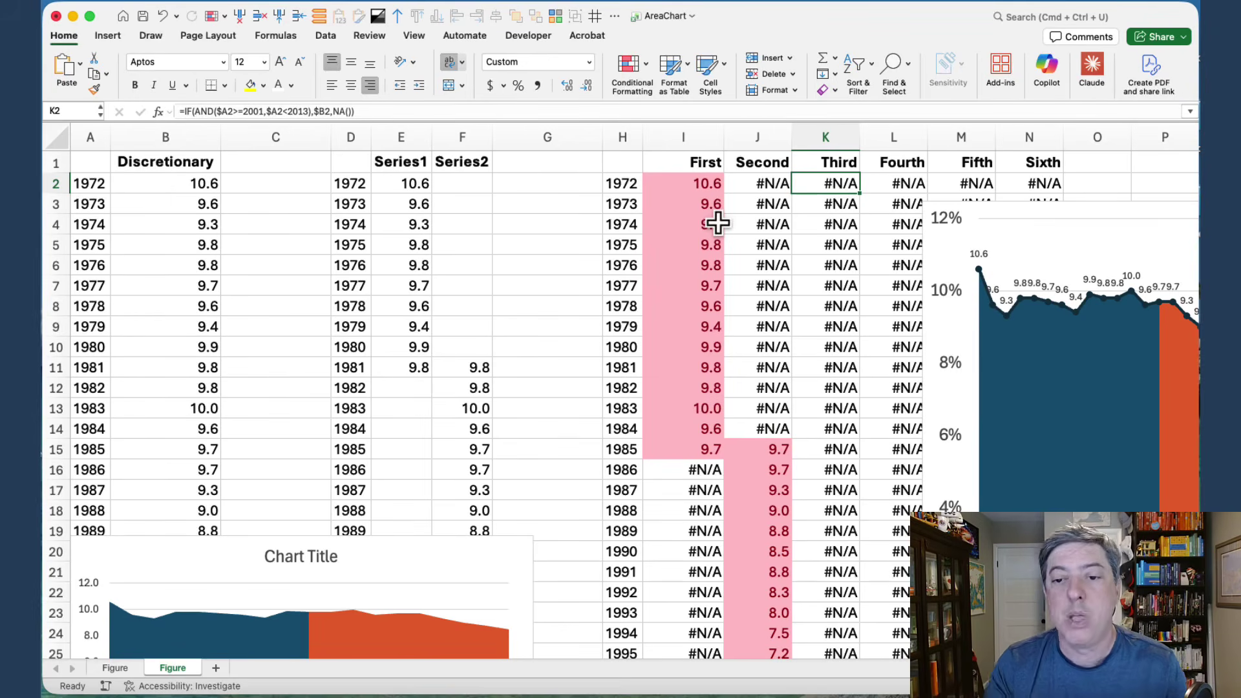
Insert a line chart with markers from the six-series table H1:N55 and move it up and away from the table
left_click(631, 165)
key("super+shift+Right")
key("super+shift+Right")
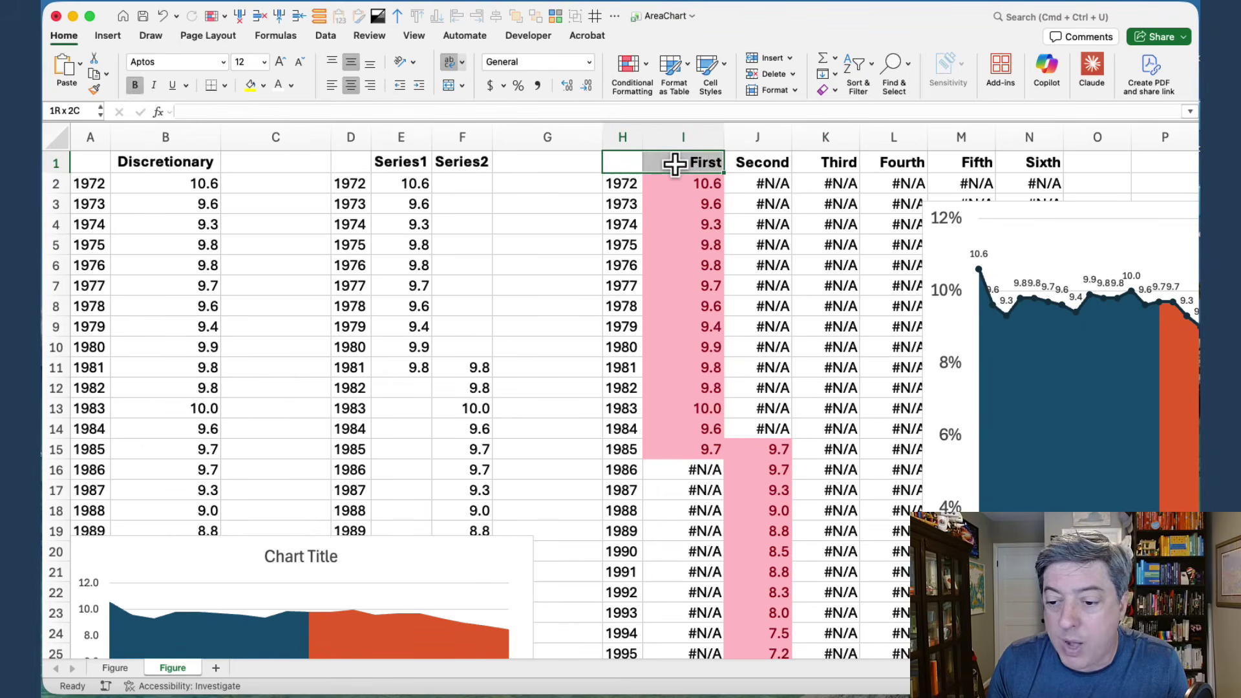
key("shift+Down")
key("super+shift+Down")
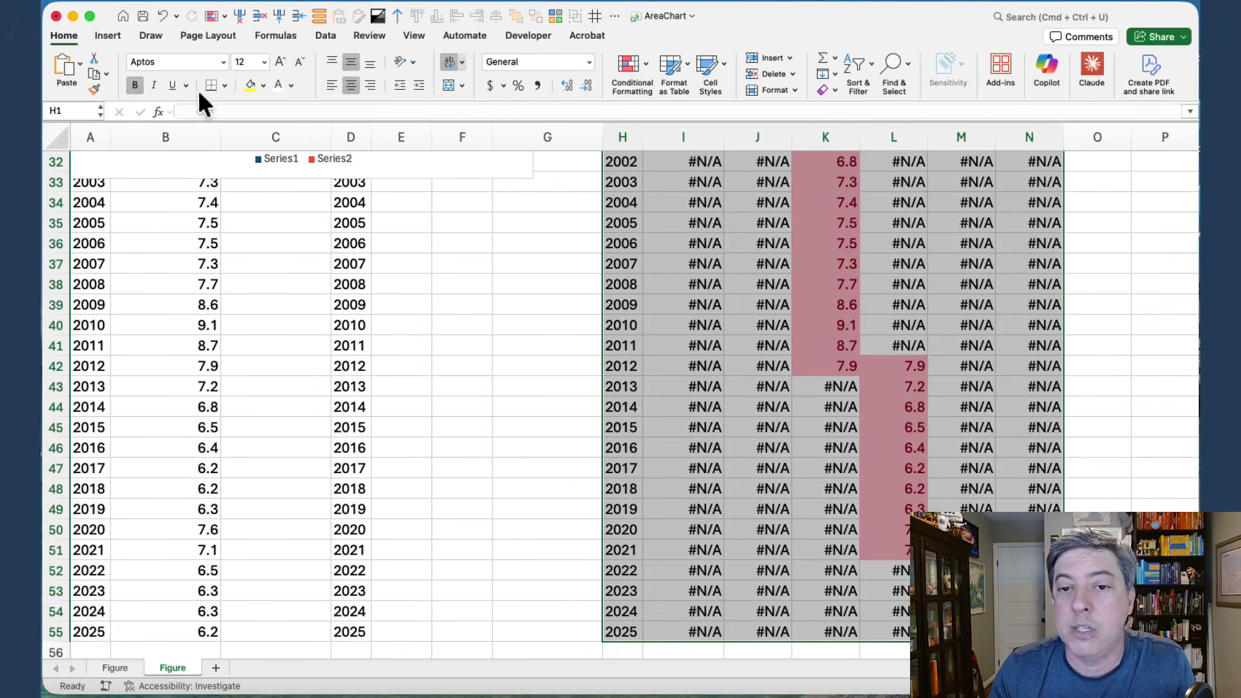
left_click(100, 35)
left_click(568, 71)
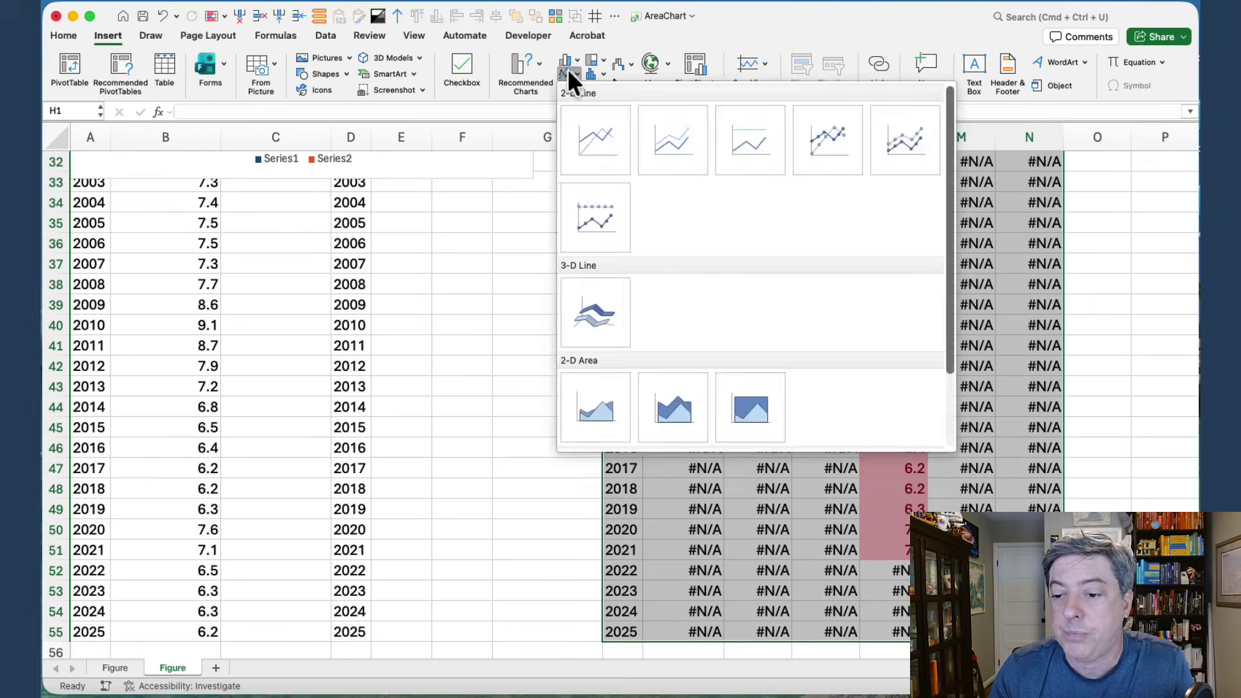
left_click(812, 158)
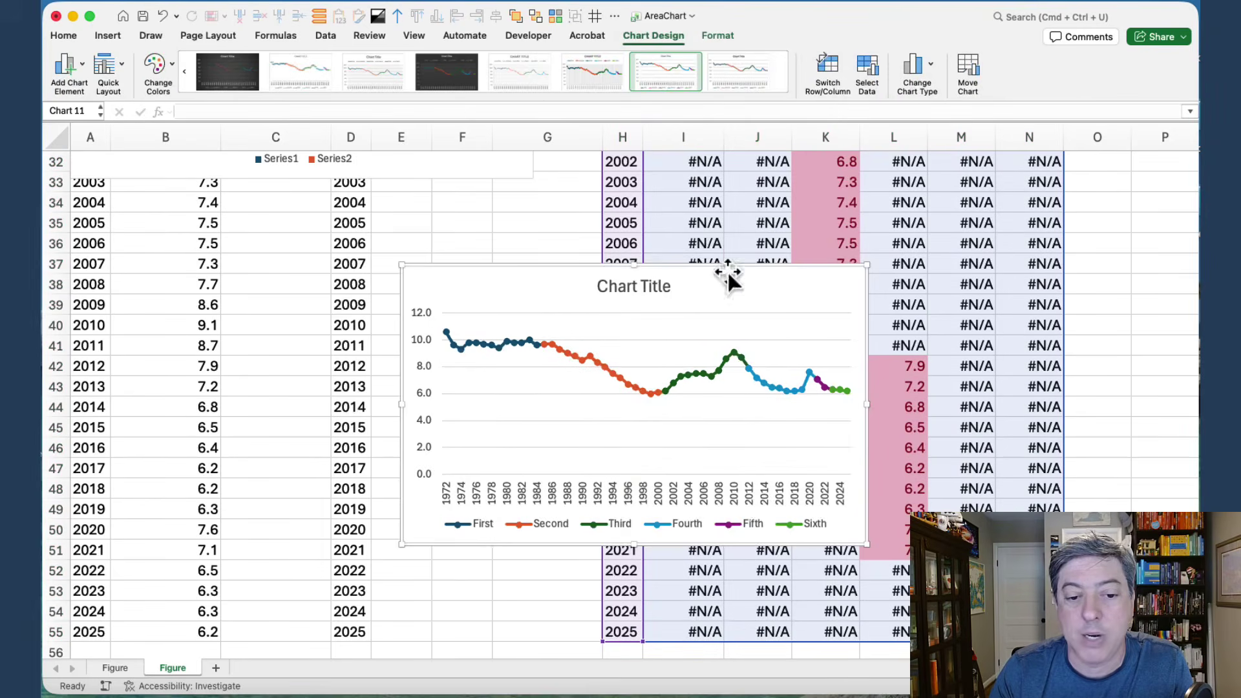
left_click_drag(729, 273, 657, 213)
Change the First and Second series of the six-series line chart to 2-D area
left_click(441, 275)
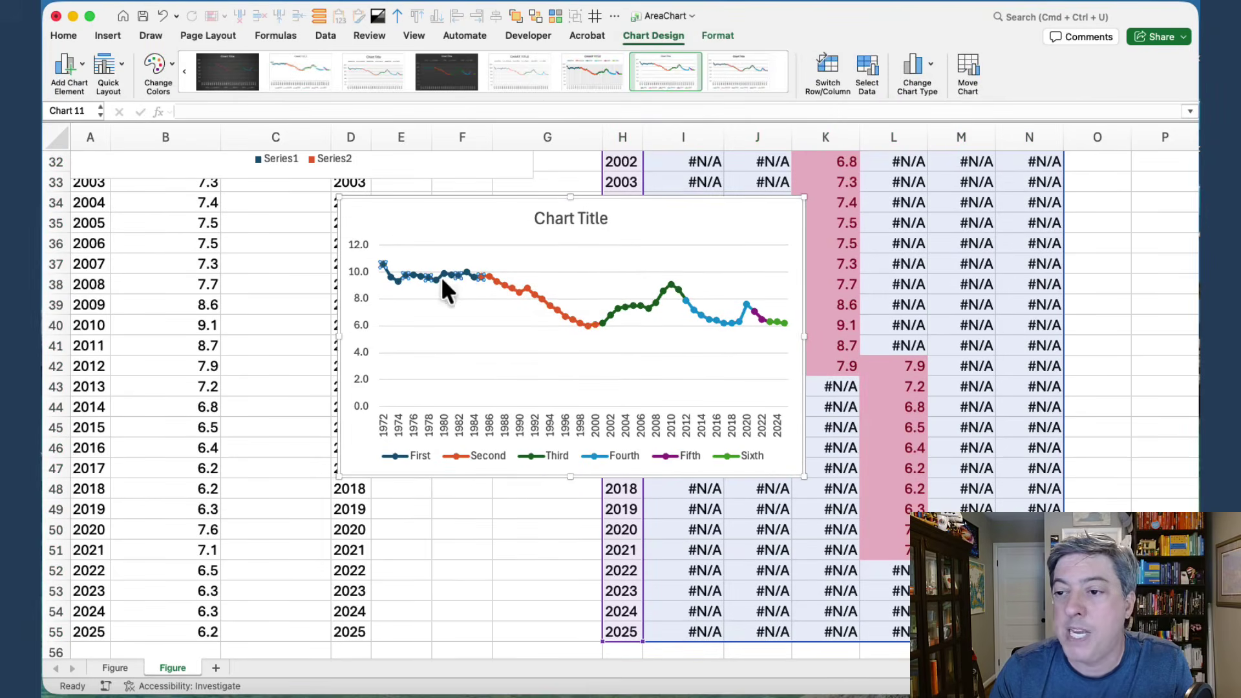
left_click(914, 64)
mouse_move(942, 107)
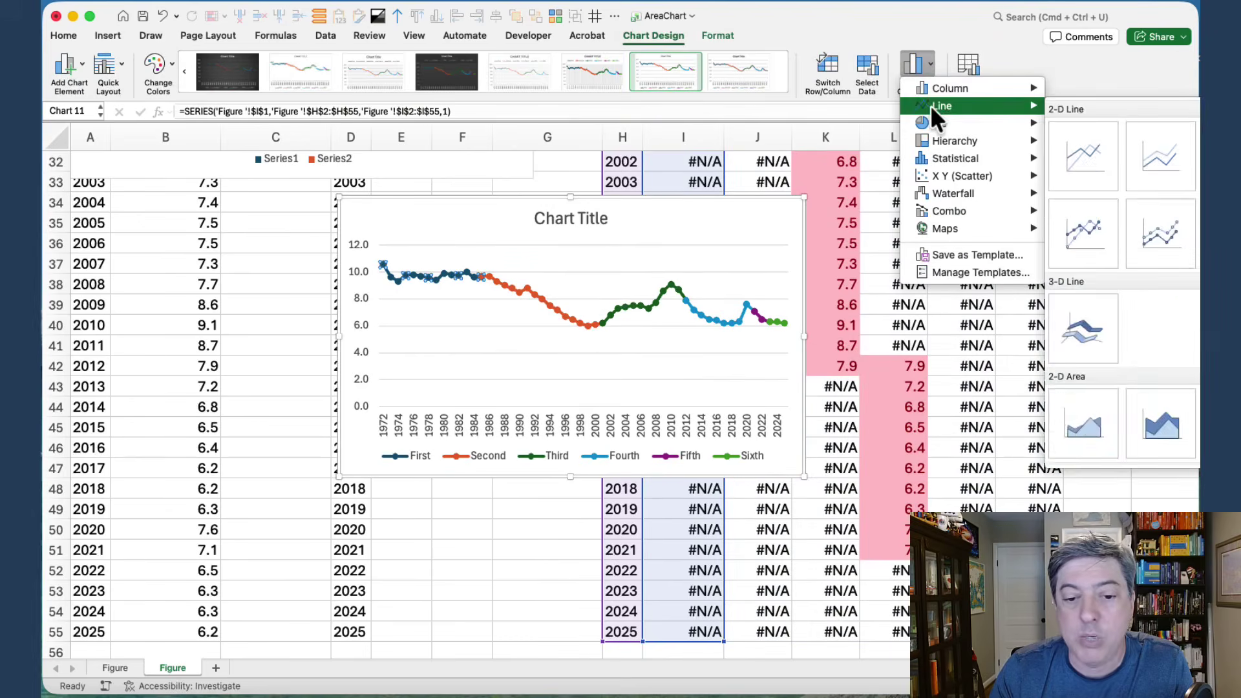
left_click(1076, 411)
left_click(493, 282)
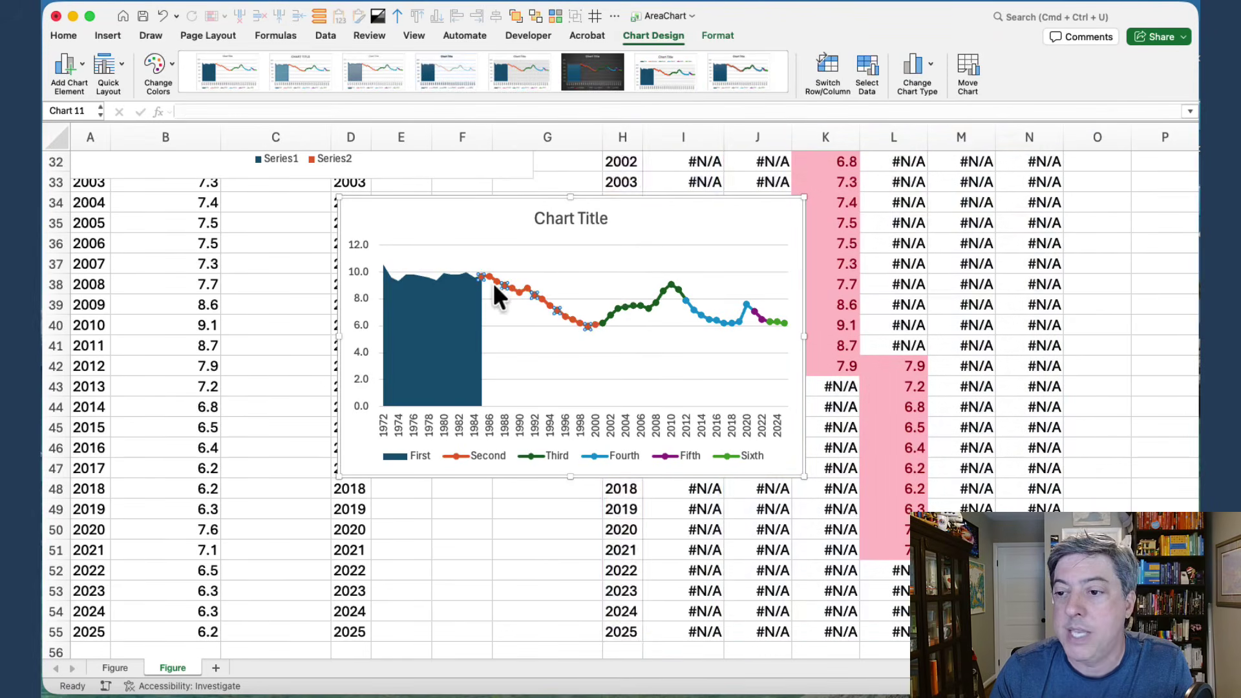
left_click(914, 63)
mouse_move(942, 107)
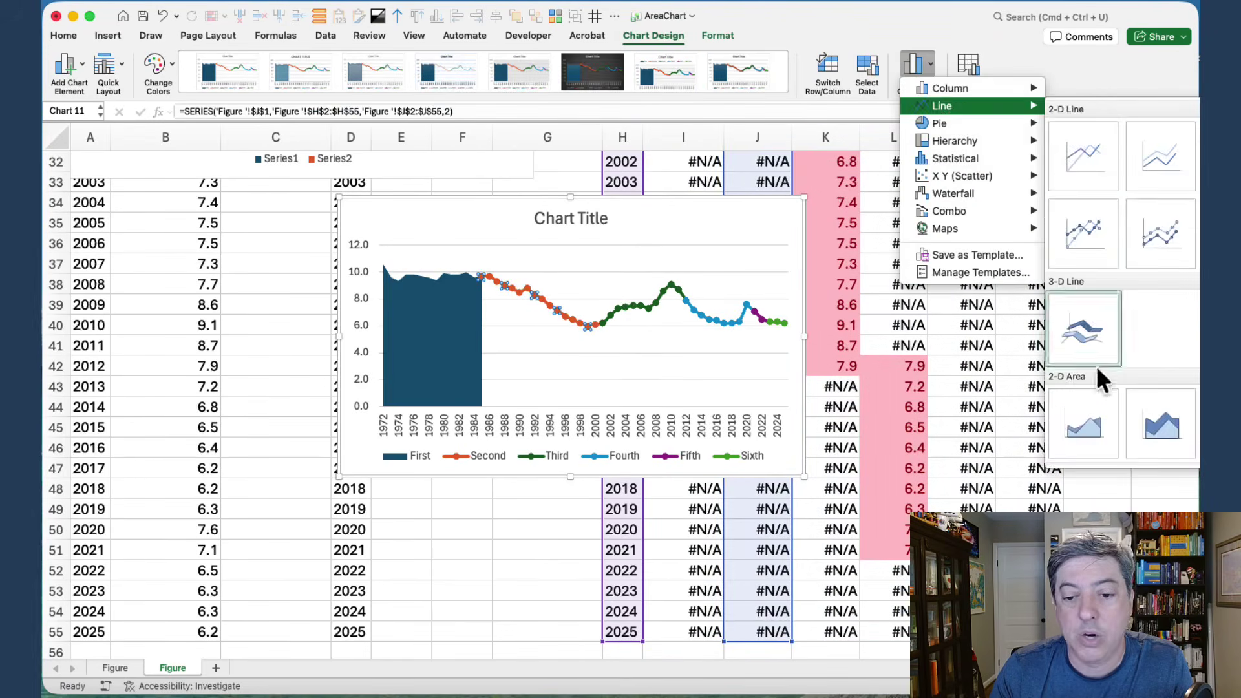
left_click(1076, 419)
Change the Third, Fourth, Fifth and Sixth series to 2-D area and move the chart over columns B to G, clear of the table
left_click(639, 310)
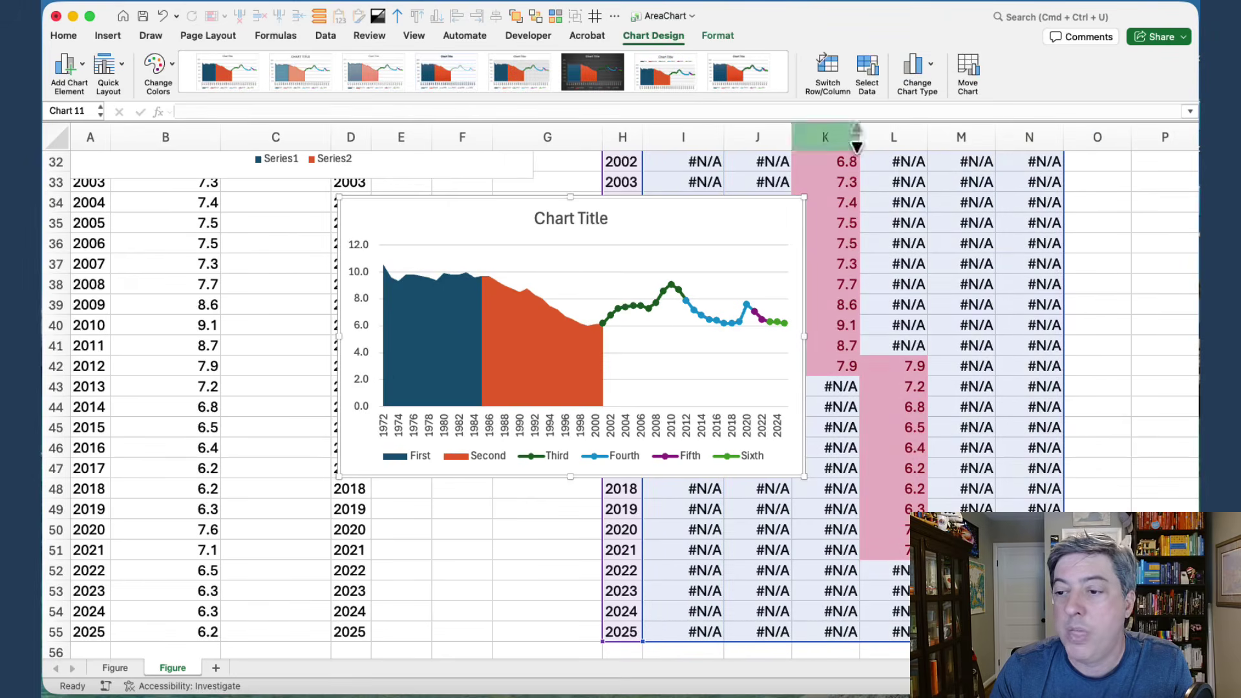
left_click(913, 64)
mouse_move(935, 109)
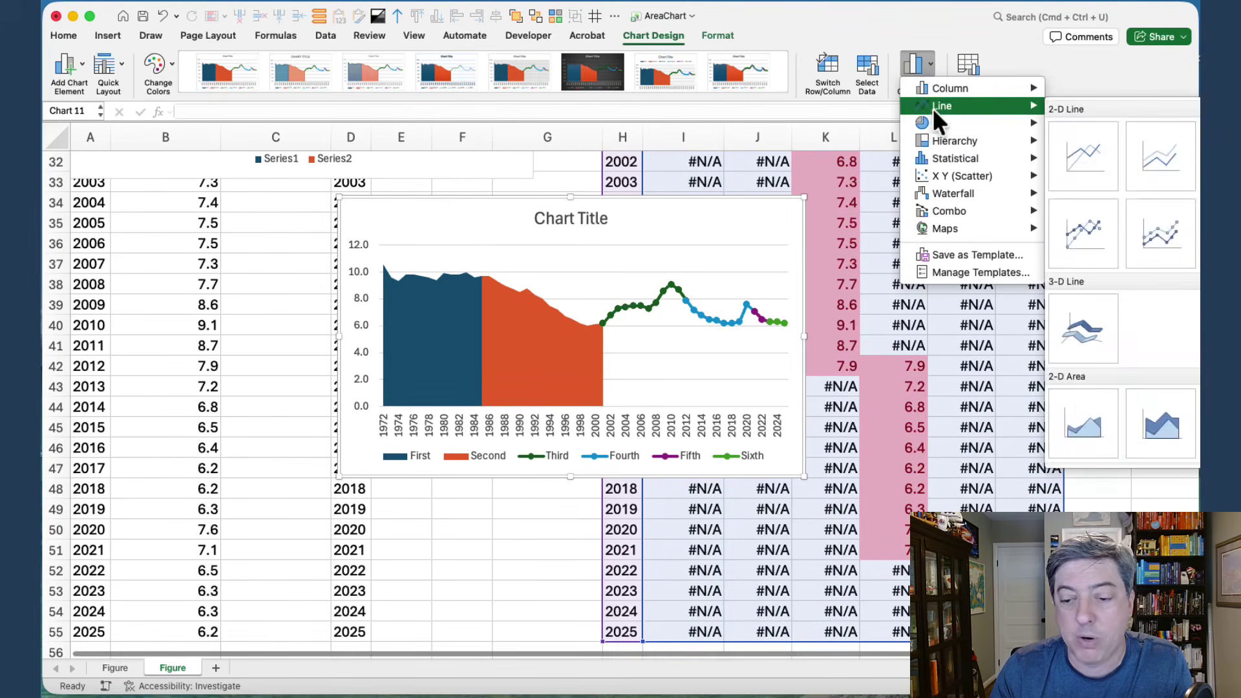
left_click(1078, 404)
left_click_drag(728, 203, 530, 214)
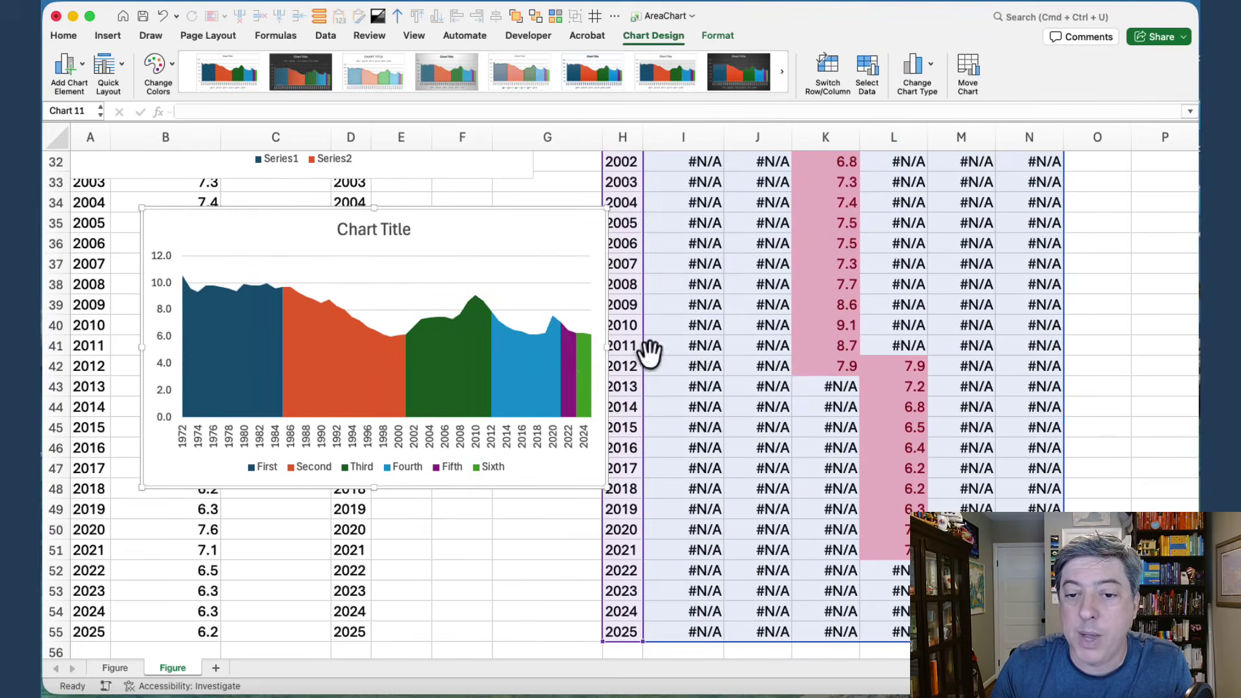
Insert a 2-D area chart directly from the six-series table H1:N55
left_click(715, 324)
key("super+Up")
key("Left")
key("super+shift+Right")
key("super+shift+Right")
key("shift+Down")
key("super+shift+Down")
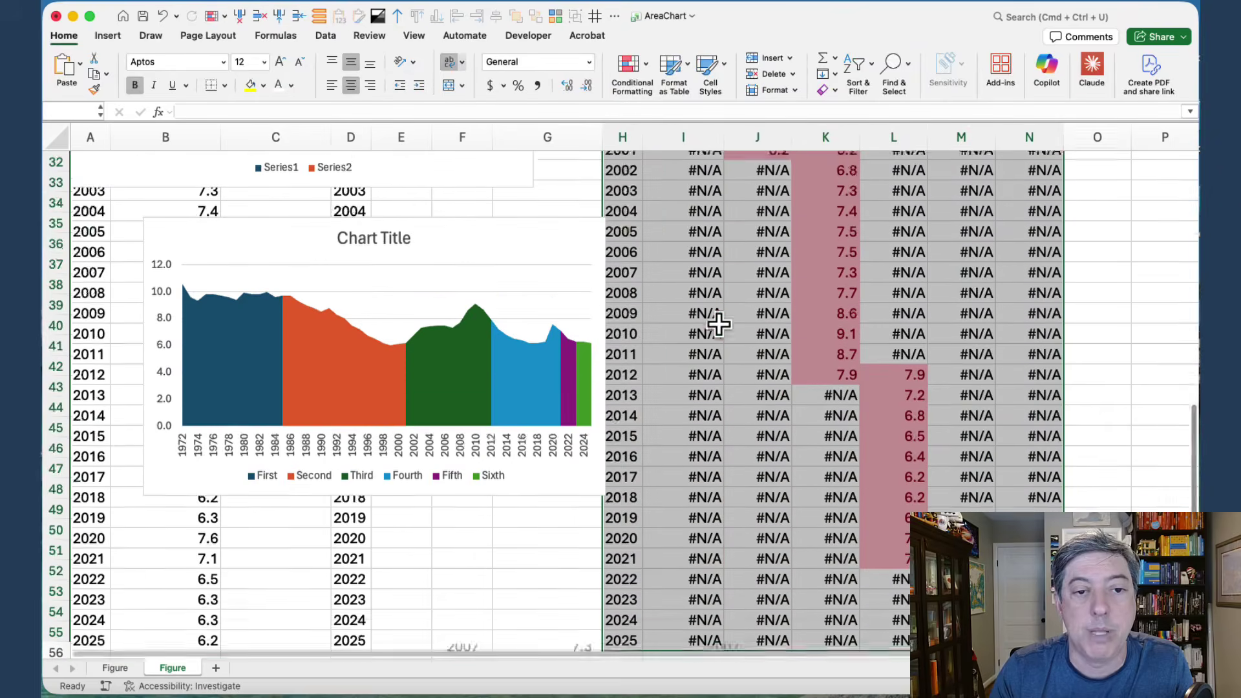
left_click(106, 35)
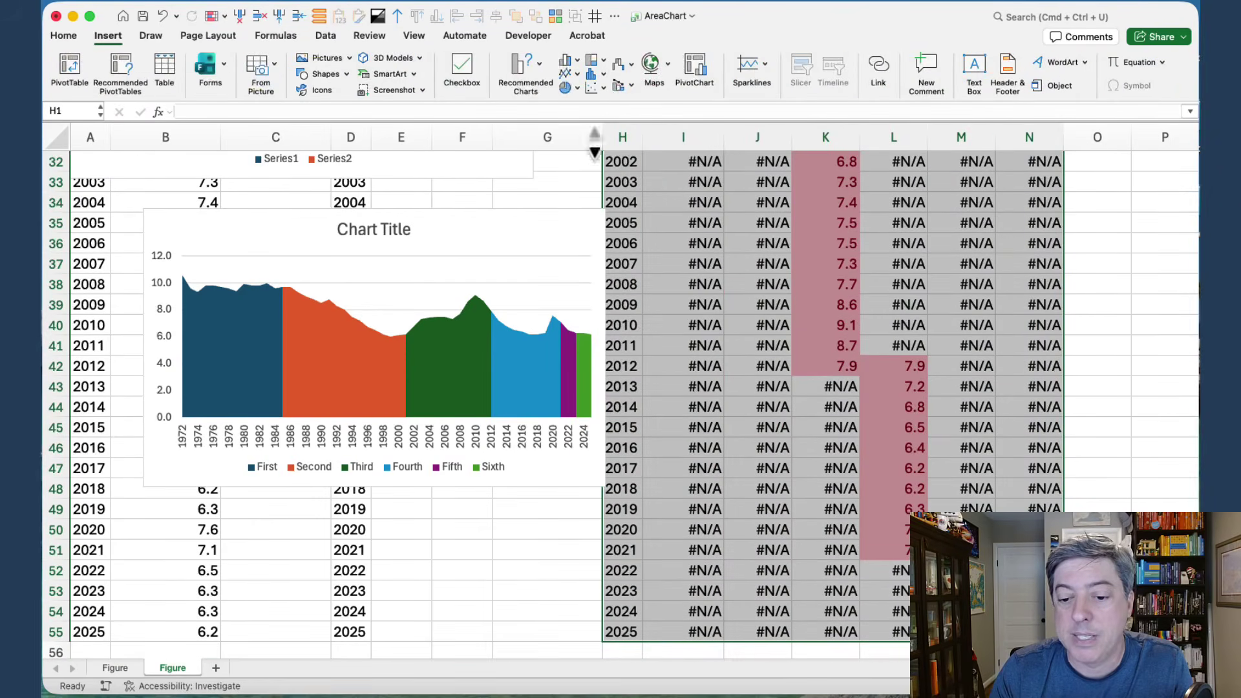
left_click(576, 72)
left_click(607, 394)
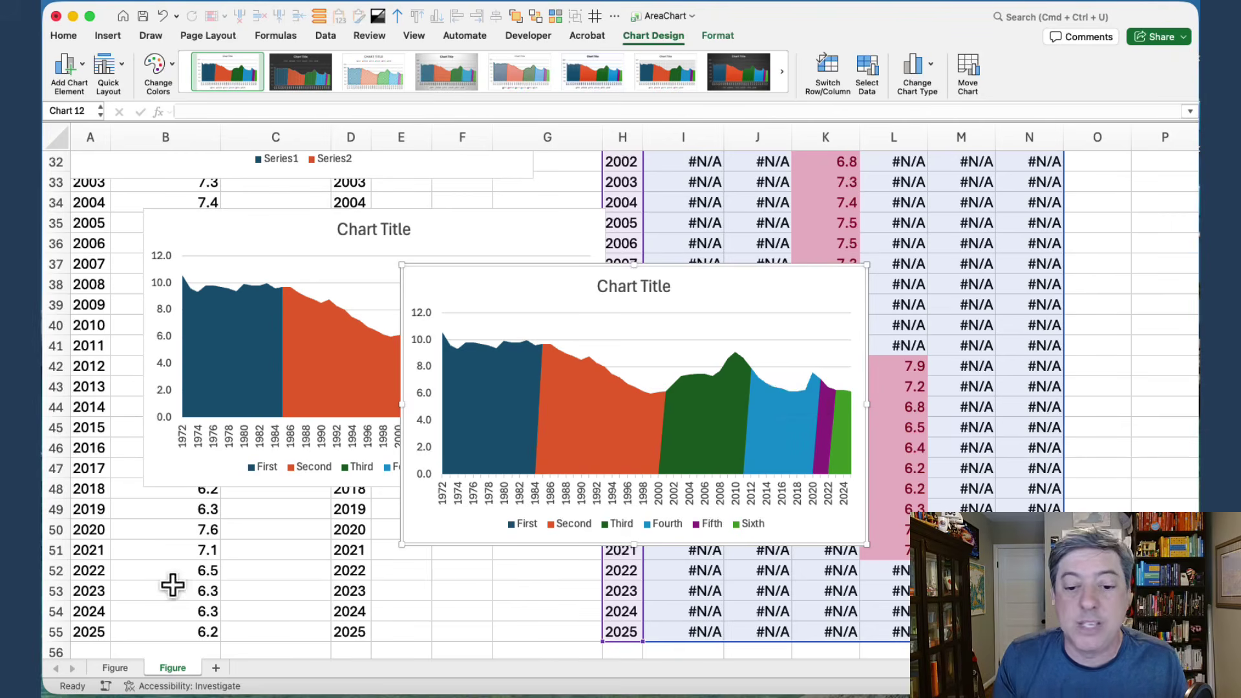
Go to the first Figure sheet to compare the original budget chart with the rebuilt area chart
left_click(123, 669)
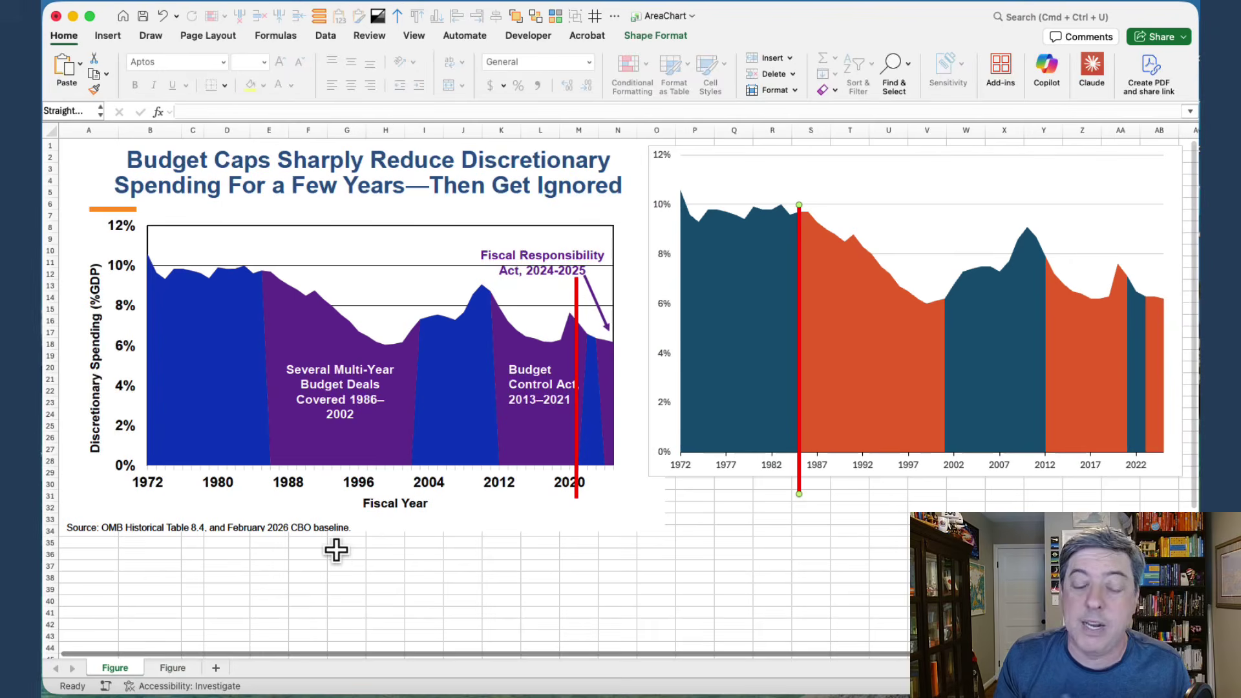